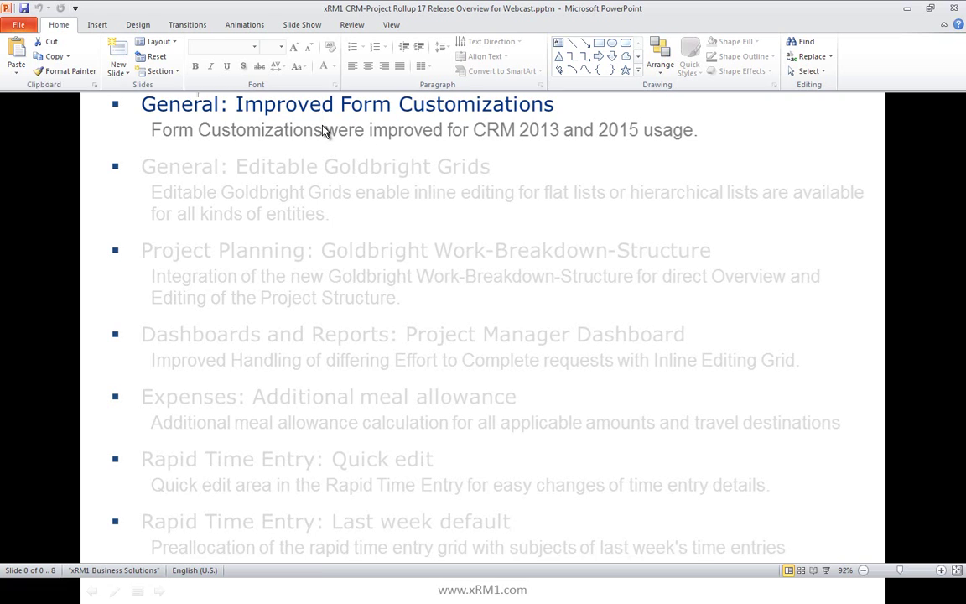
Open the iOne CRM Implementation New York project from the All Active Projects list
left_click(134, 596)
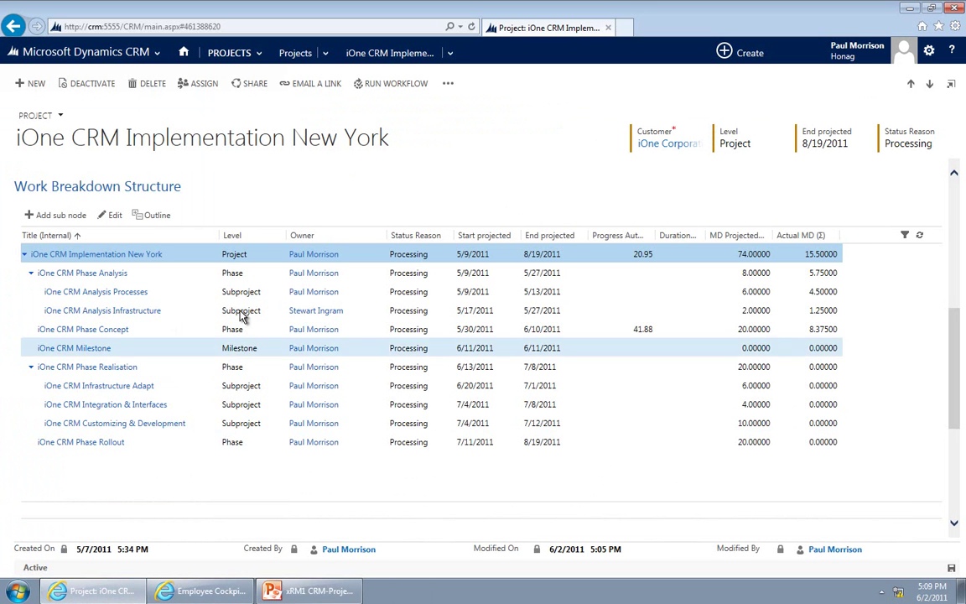
left_click(286, 52)
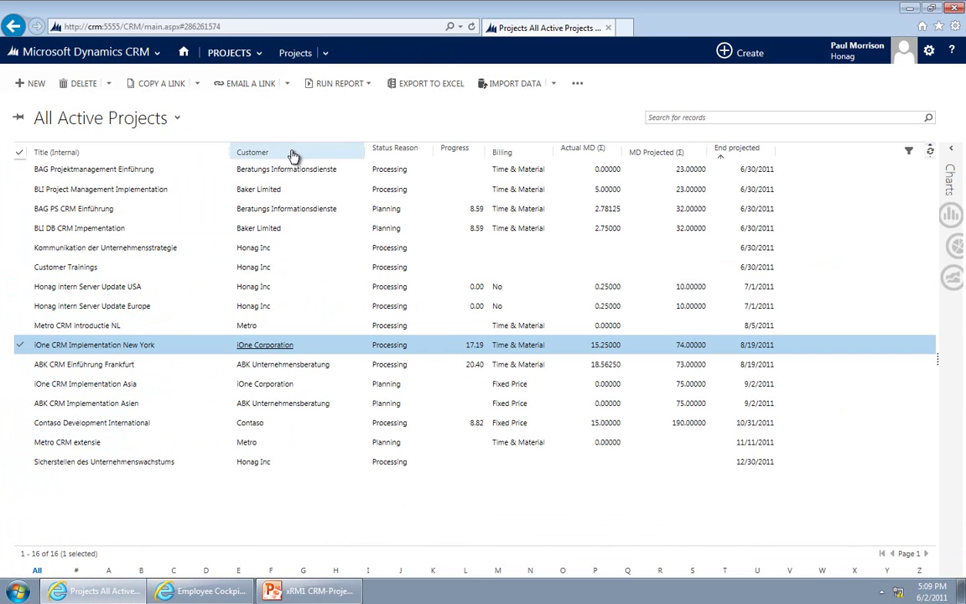
left_click(226, 54)
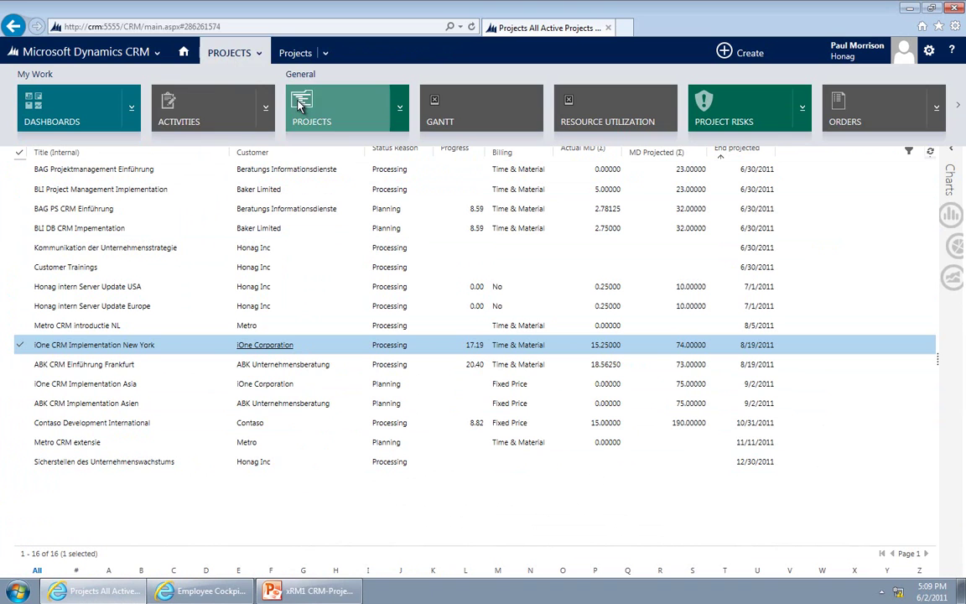
left_click(208, 352)
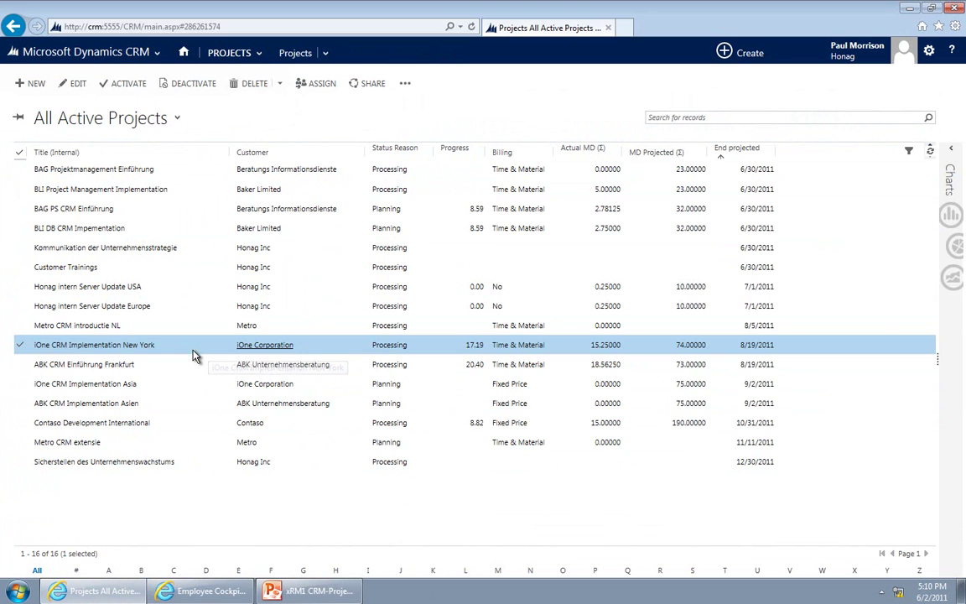
double_click(192, 352)
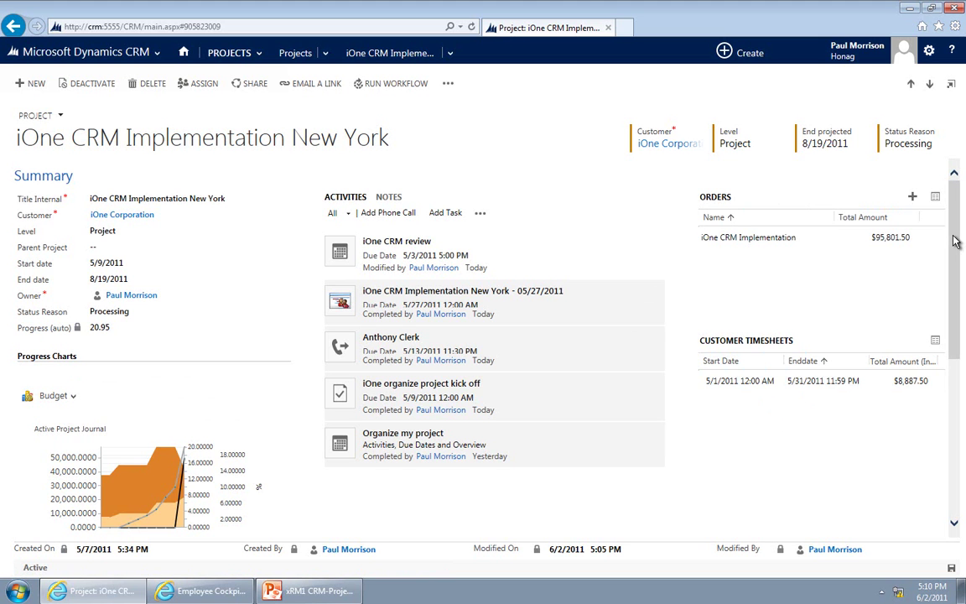
Expand the project's Details and Budget and Costs sections and look through them
left_click_drag(954, 241, 962, 380)
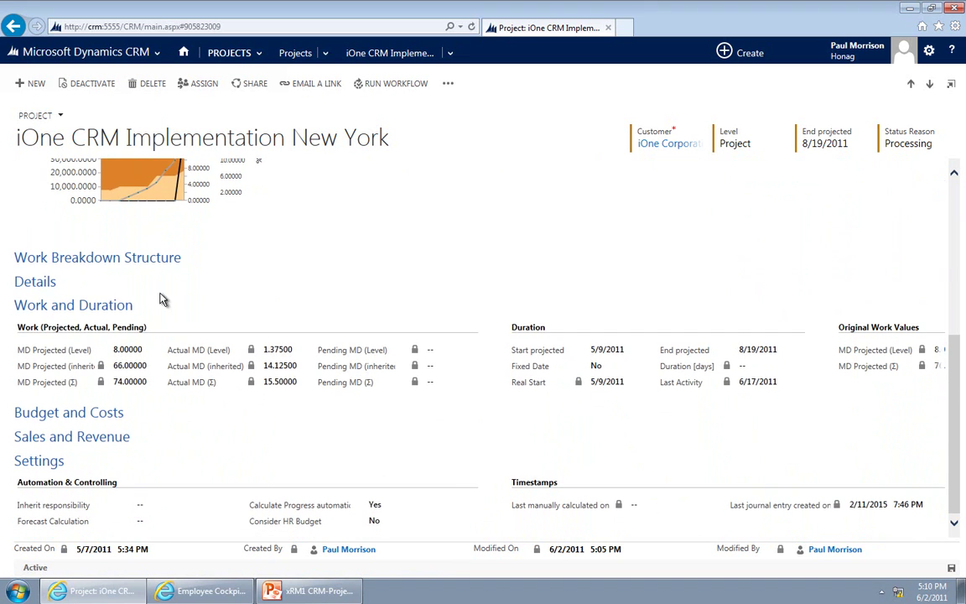
left_click(33, 283)
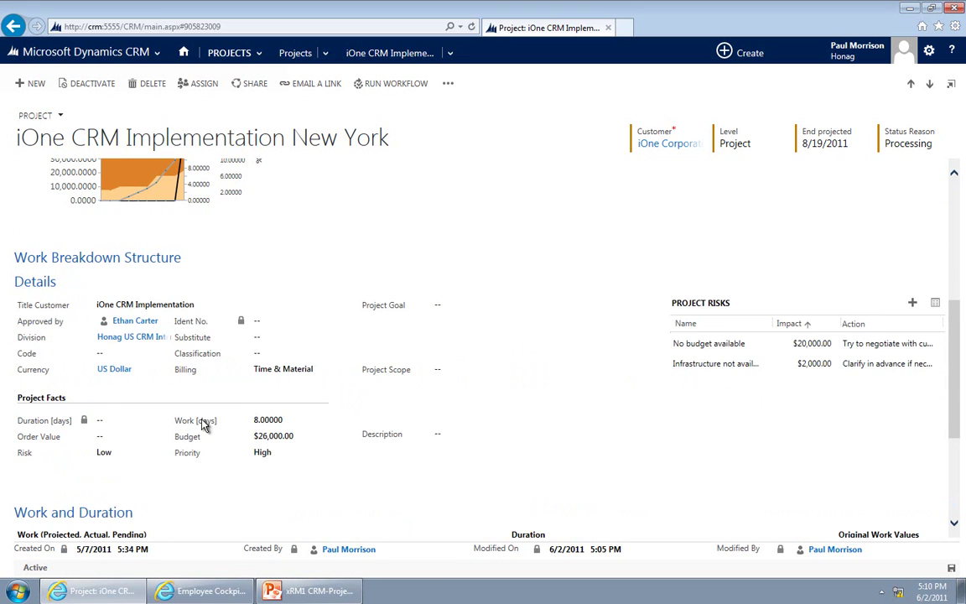
scroll(323, 490, "down", 2)
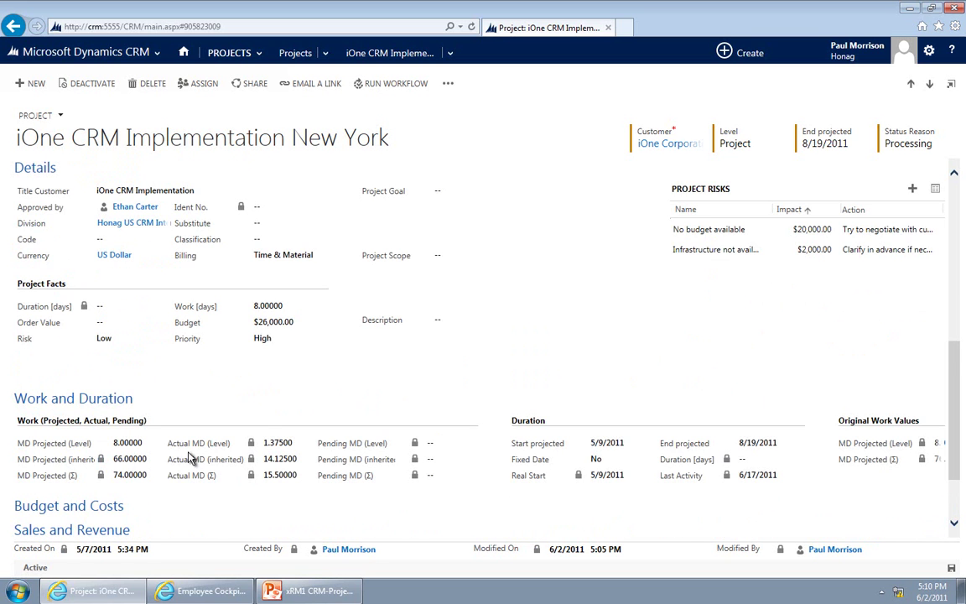
left_click(67, 507)
scroll(198, 476, "down", 2)
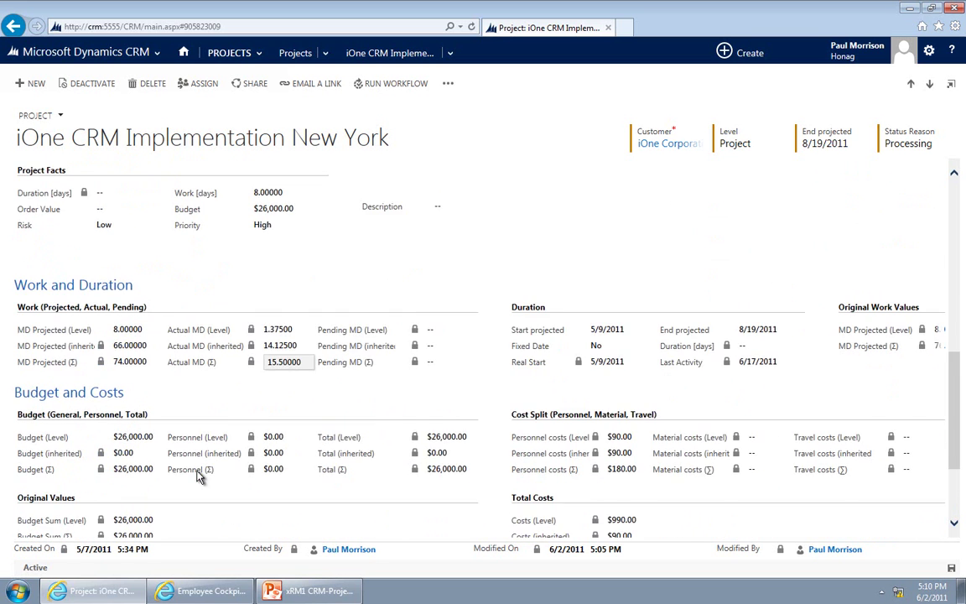
scroll(199, 476, "down", 2)
scroll(183, 457, "up", 6)
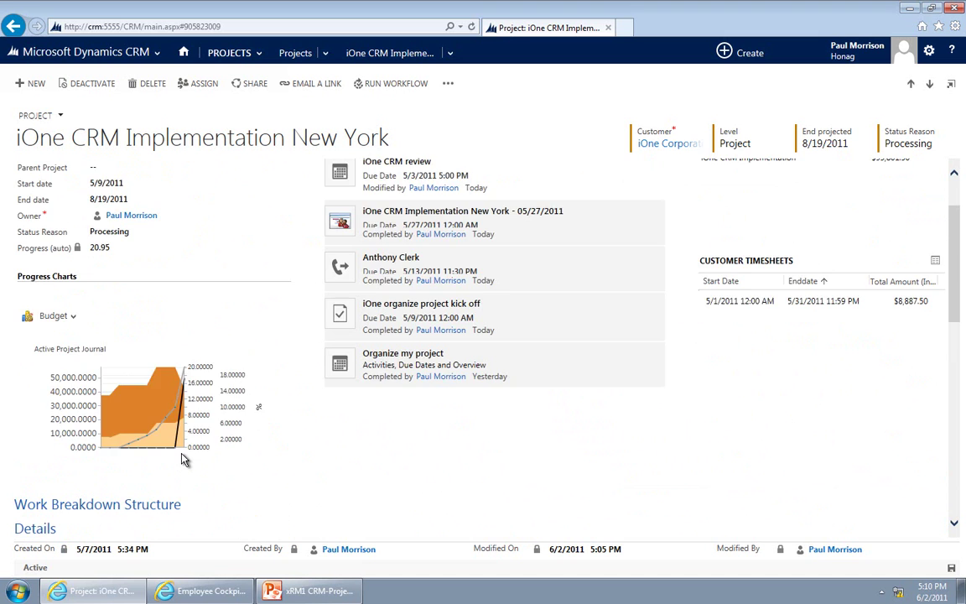
scroll(184, 458, "up", 2)
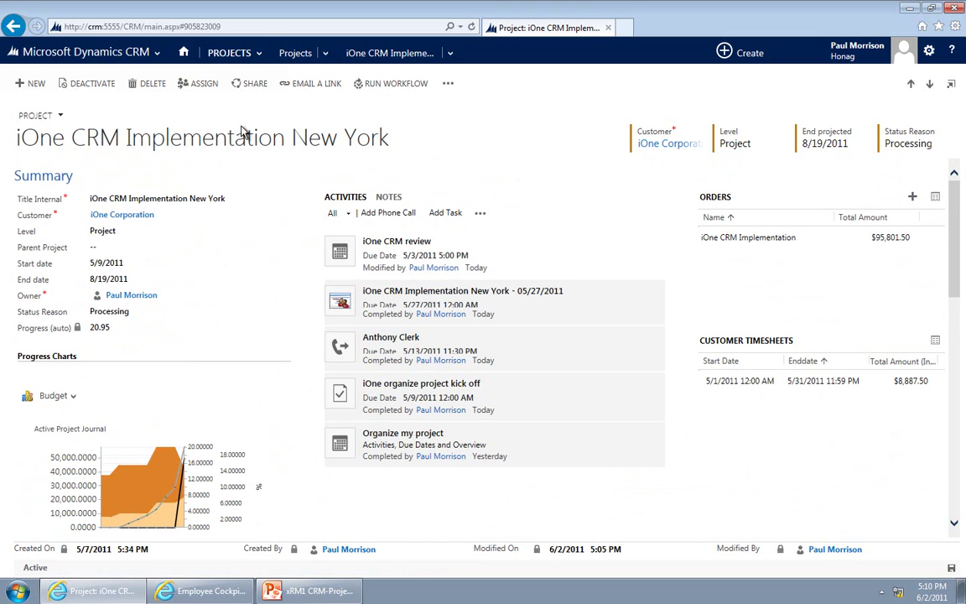
Open the ABK CRM Einführung Frankfurt travel from the Travel list and review its receipts
left_click(253, 53)
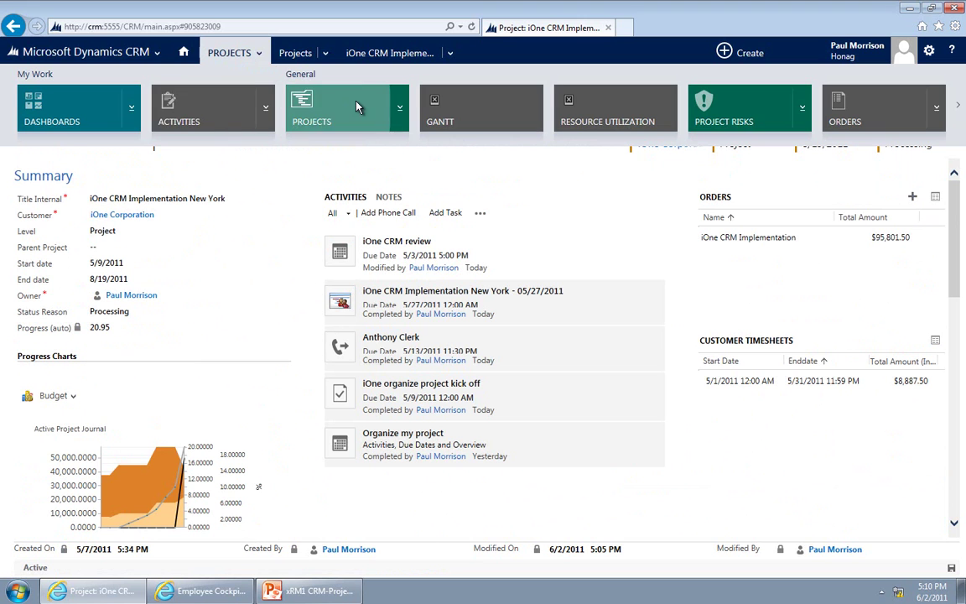
scroll(431, 116, "down", 3)
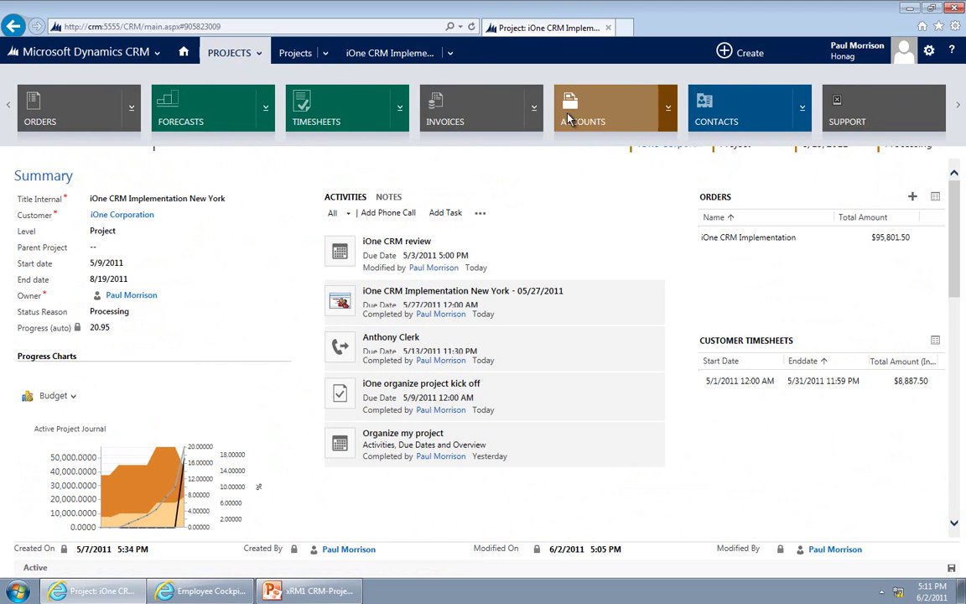
scroll(663, 116, "down", 3)
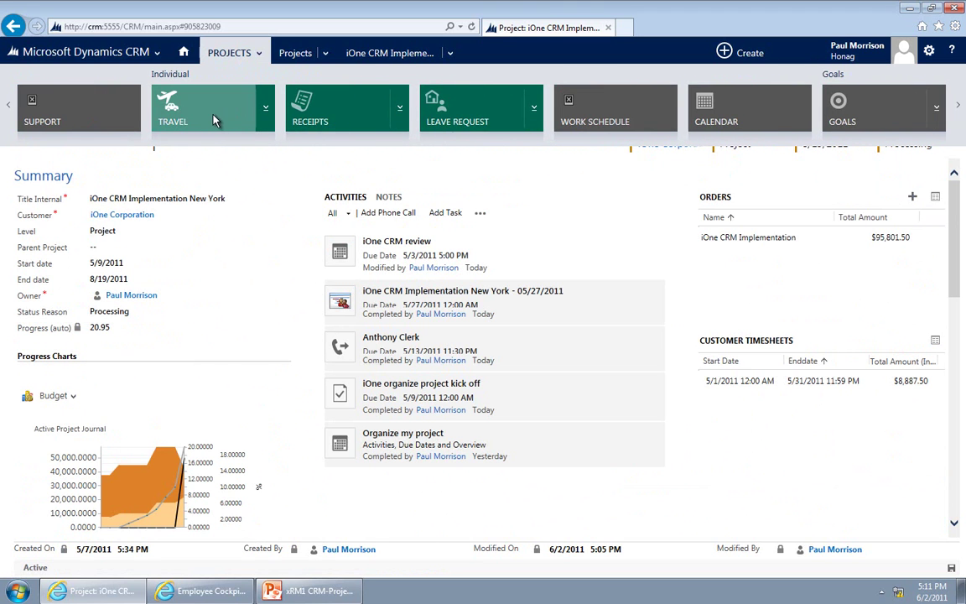
left_click(192, 102)
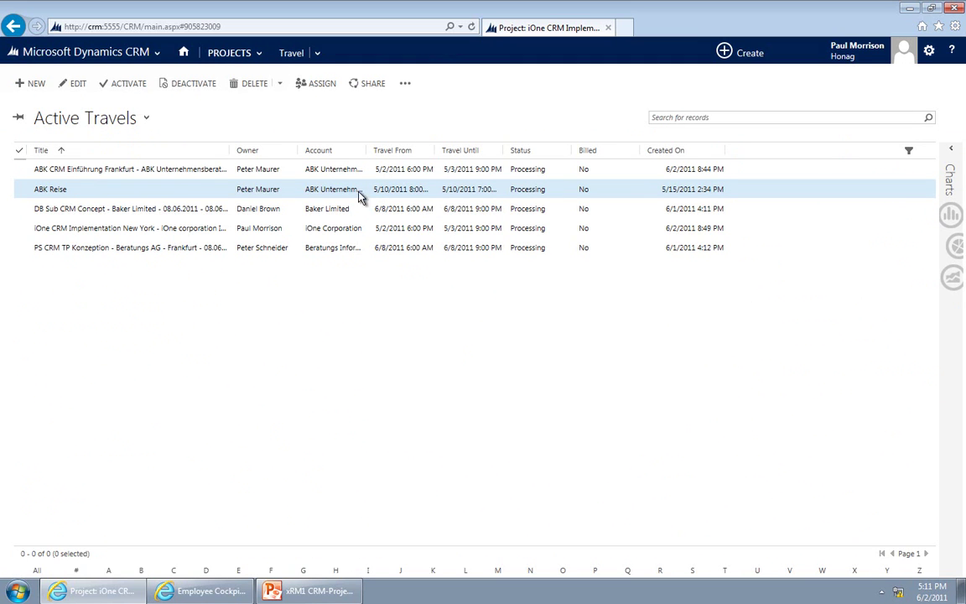
double_click(629, 170)
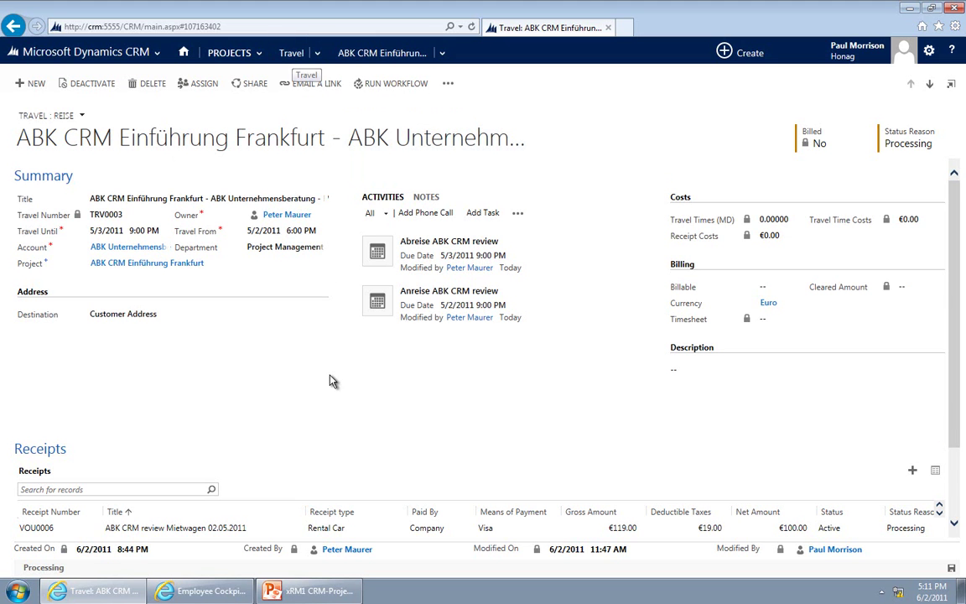
scroll(329, 382, "down", 2)
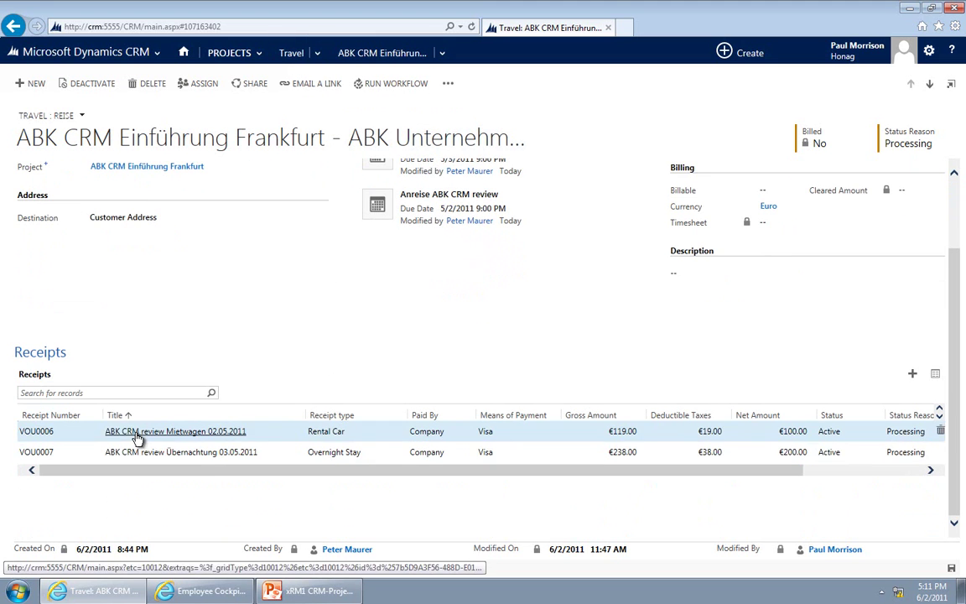
scroll(186, 432, "up", 2)
Open the DB Sub CRM Concept expense receipt VOU0004 from the Active Receipts list
left_click(289, 53)
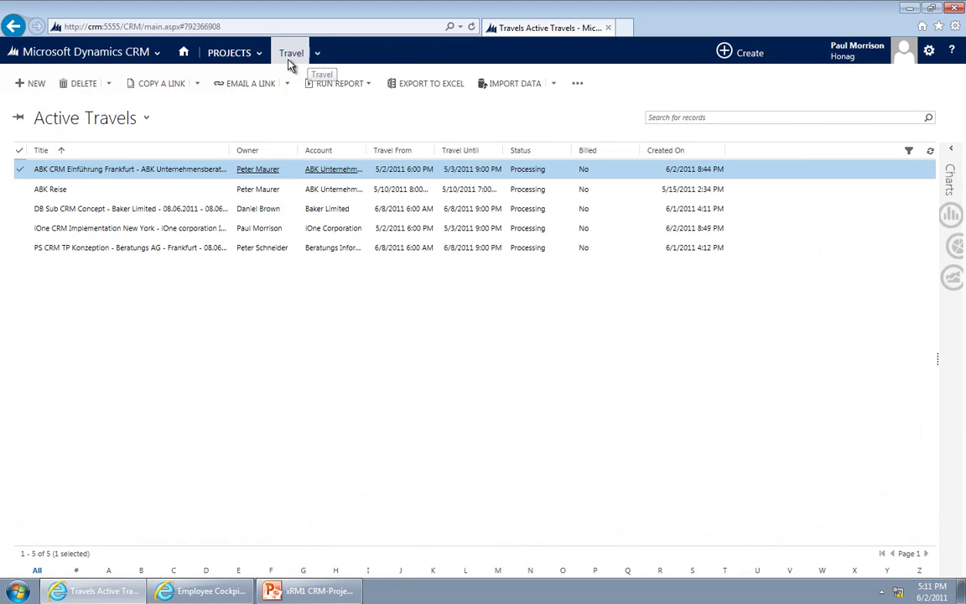
left_click(244, 55)
scroll(329, 86, "down", 5)
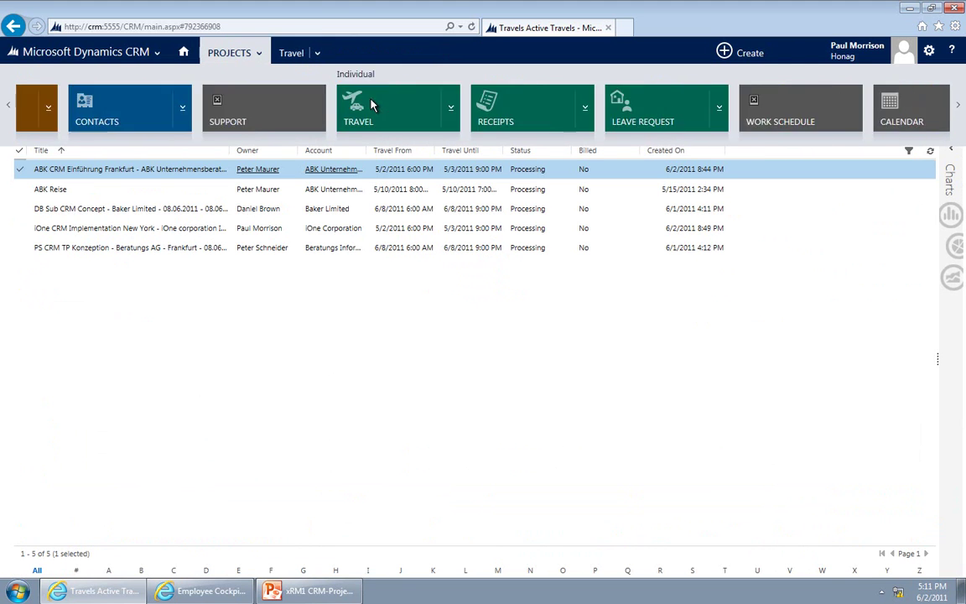
left_click(323, 115)
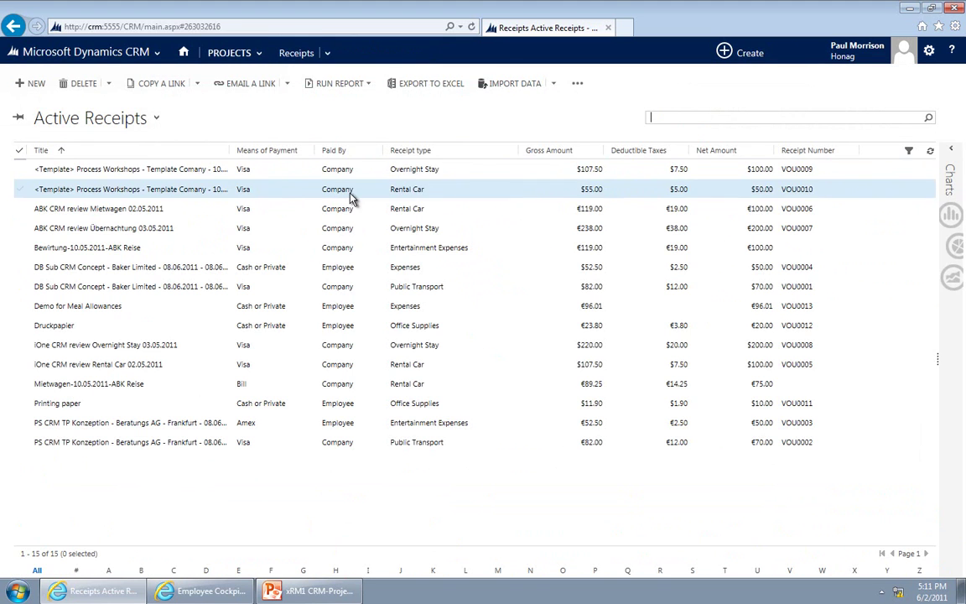
left_click(498, 269)
double_click(499, 269)
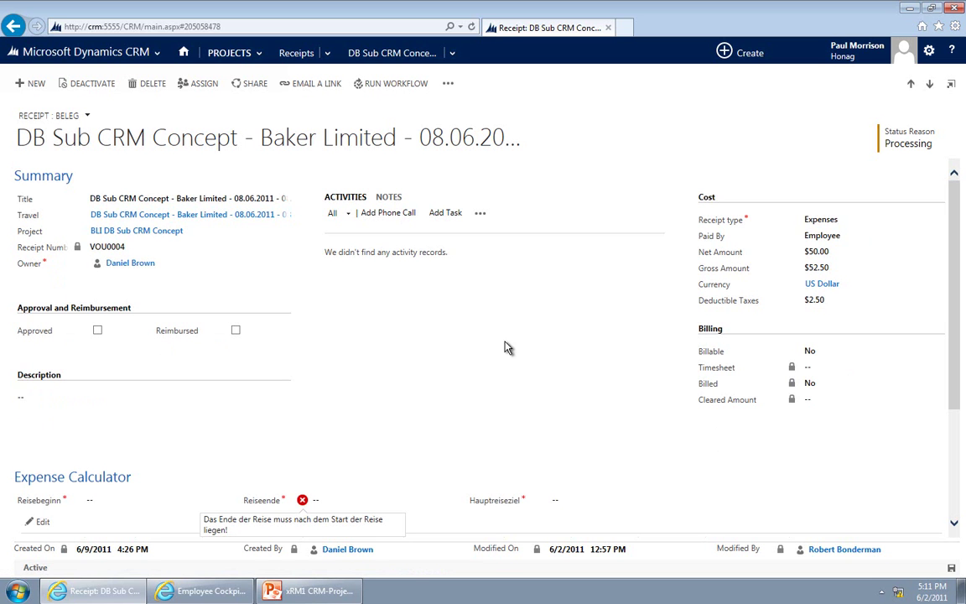
Open the Leave Request area from the Individual group, then return to the PowerPoint presentation
left_click(294, 51)
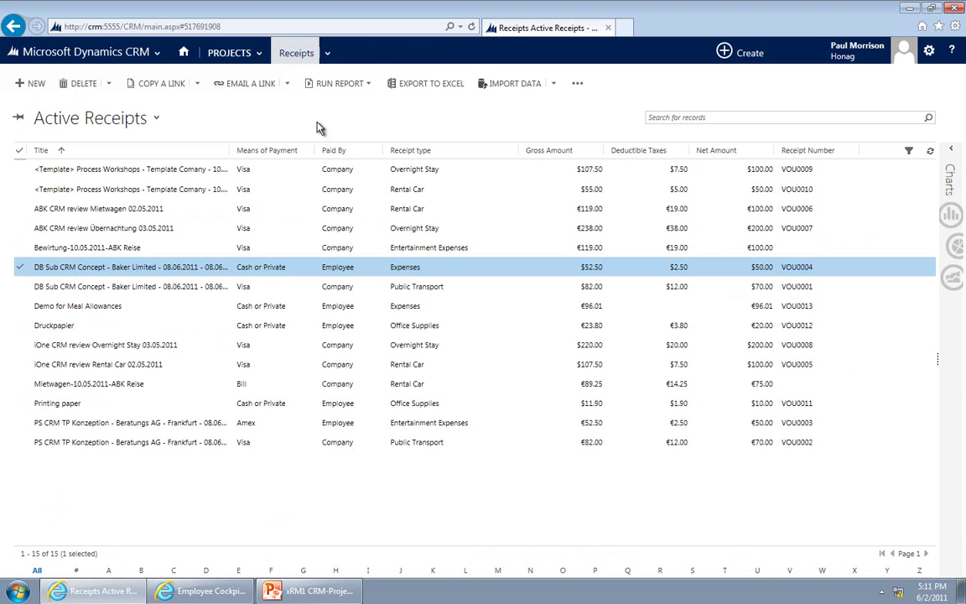
left_click(235, 52)
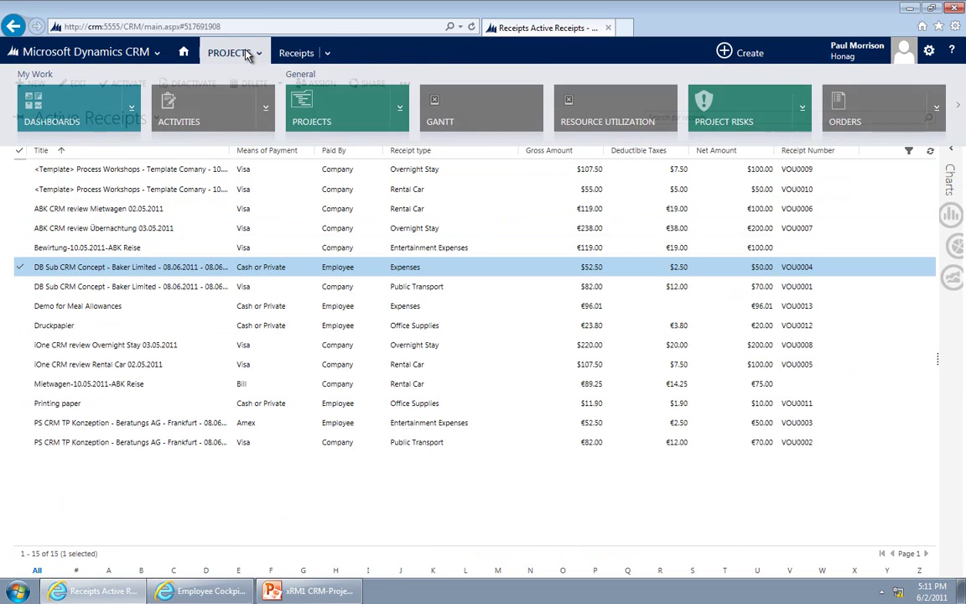
left_click(248, 52)
left_click(251, 52)
scroll(244, 109, "down", 5)
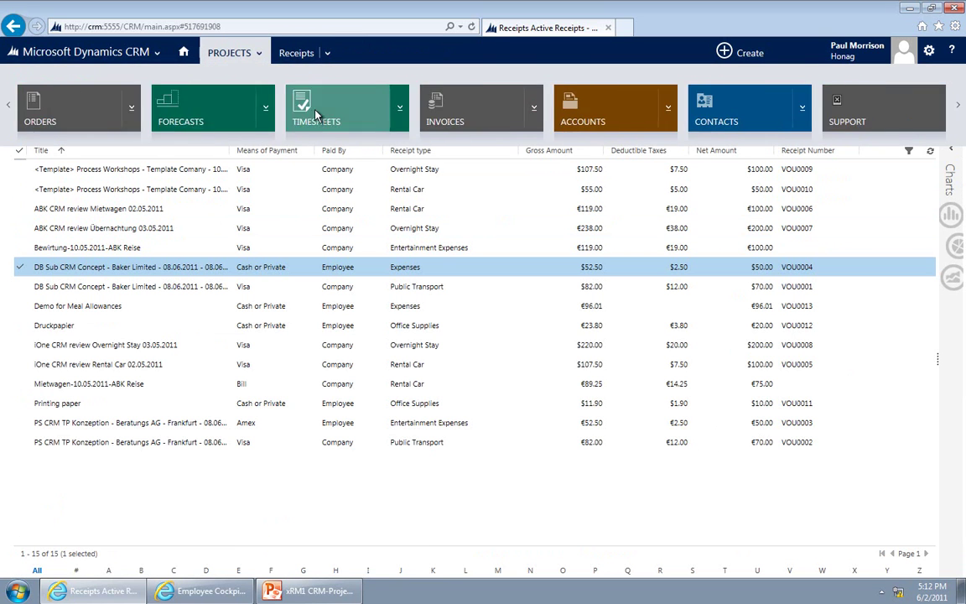
left_click(468, 120)
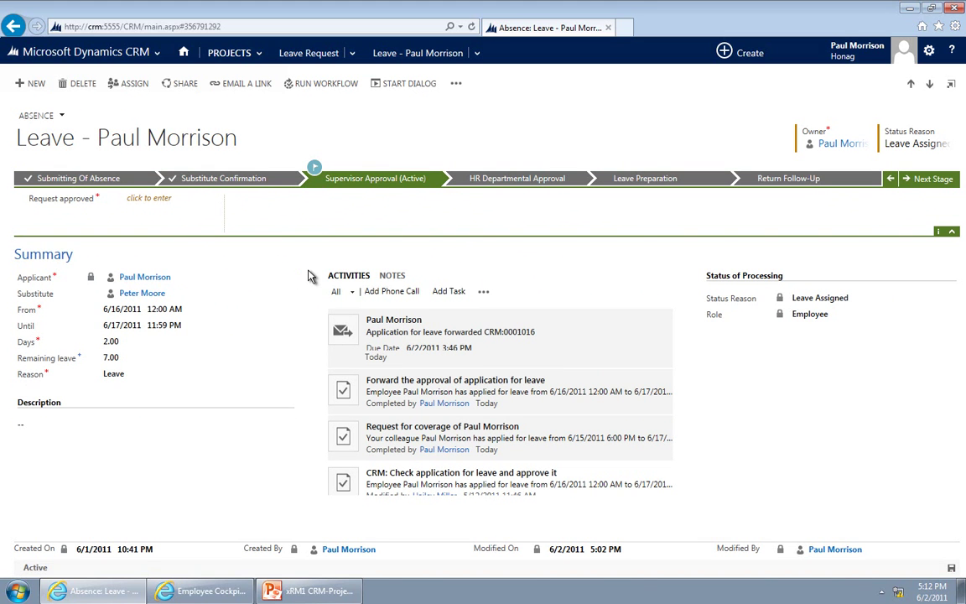
left_click(291, 590)
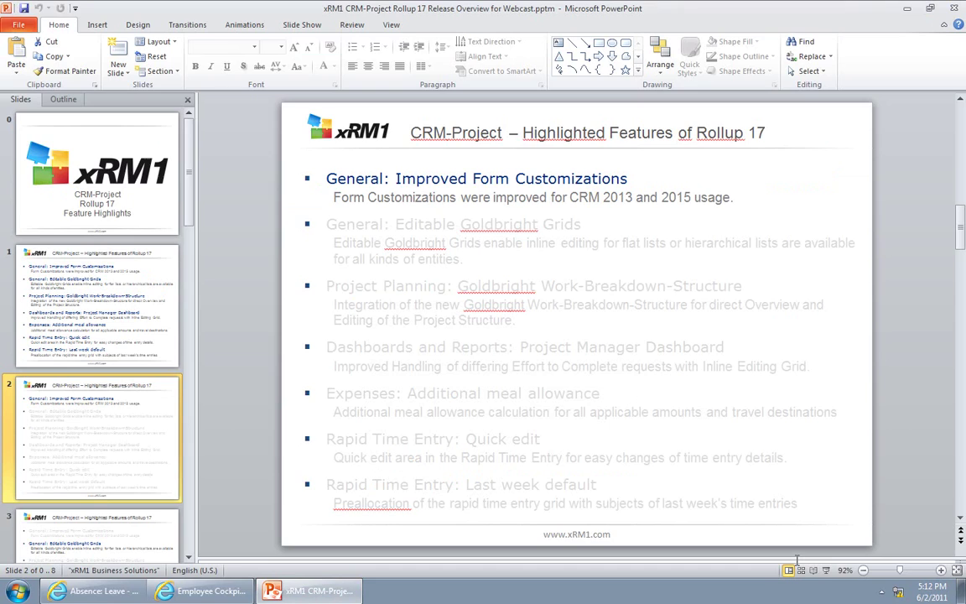
Present the slide show through the Editable Goldbright Grids point, then return to the CRM leave record
left_click(828, 572)
left_click(538, 337)
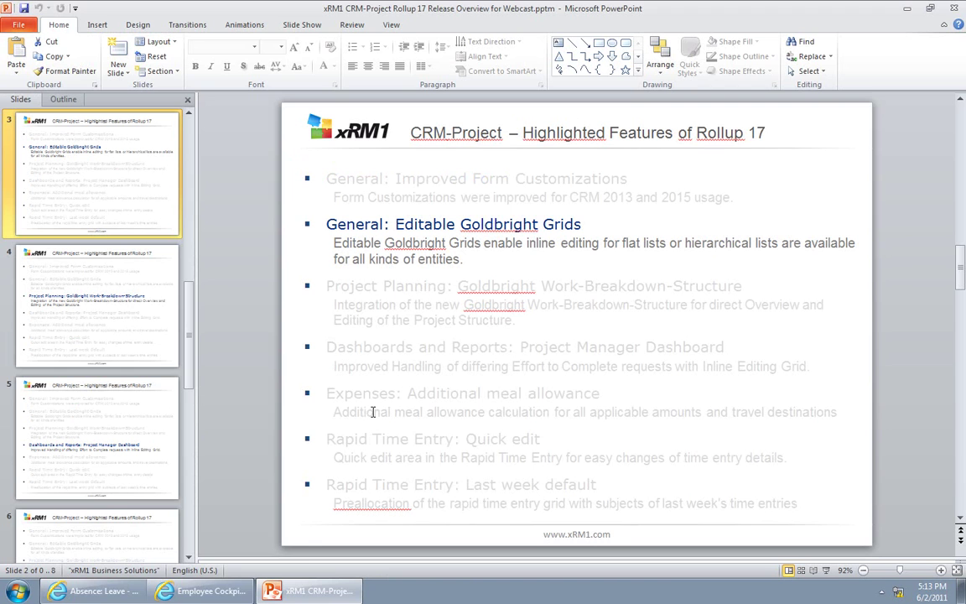
left_click(101, 591)
Open the iOne CRM Implementation New York project and expand its Work Breakdown Structure
left_click(229, 53)
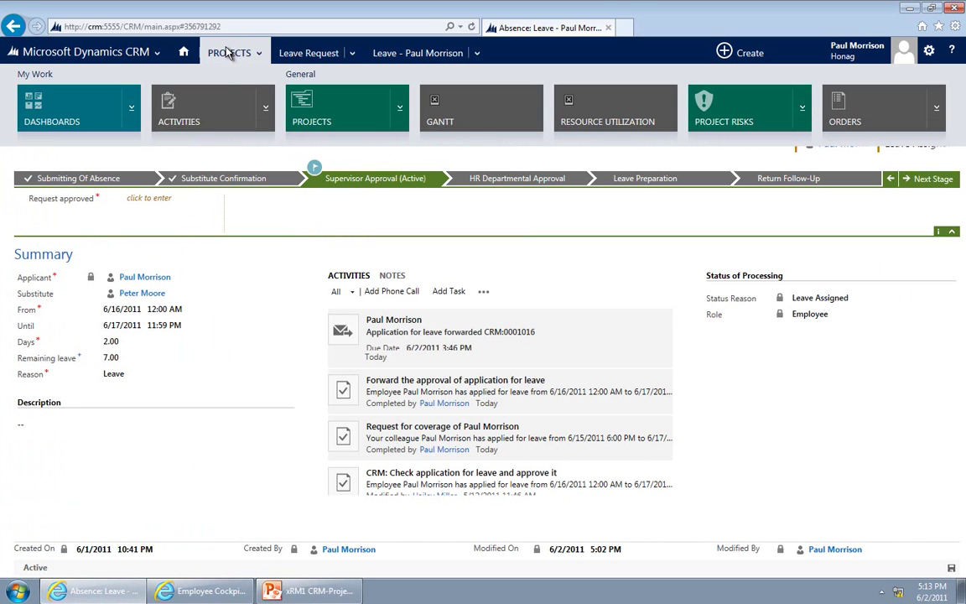
left_click(348, 124)
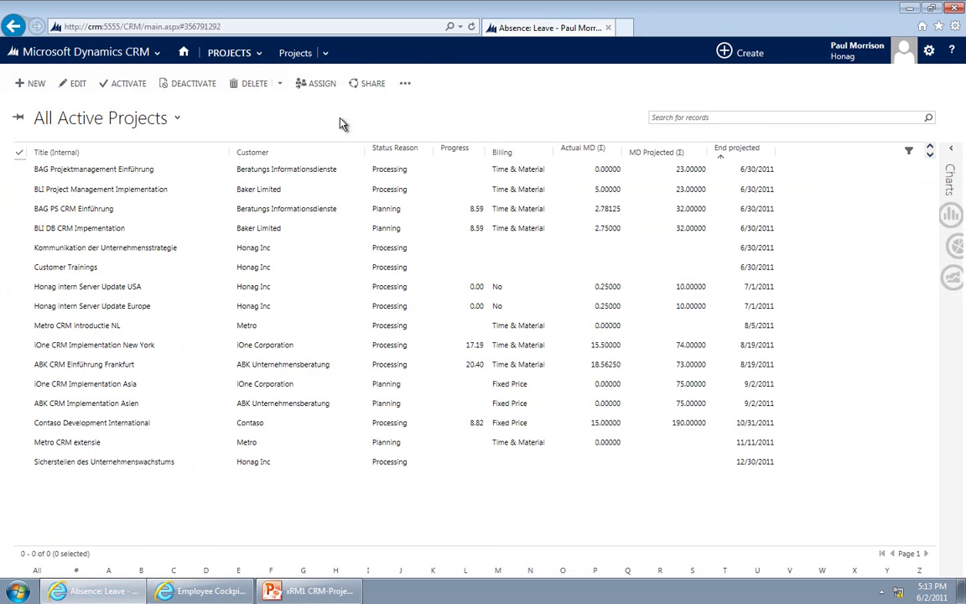
double_click(341, 347)
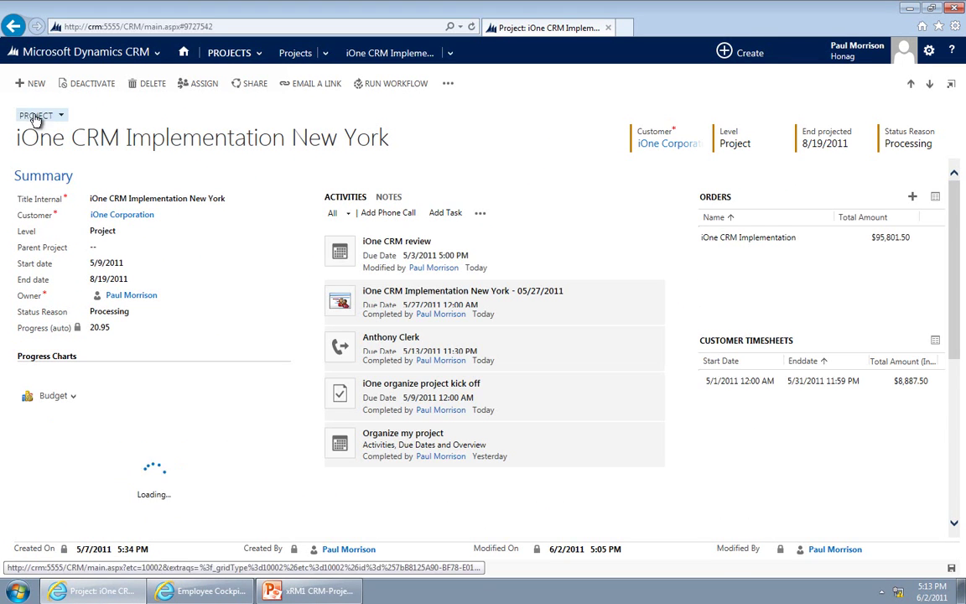
left_click_drag(950, 186, 965, 372)
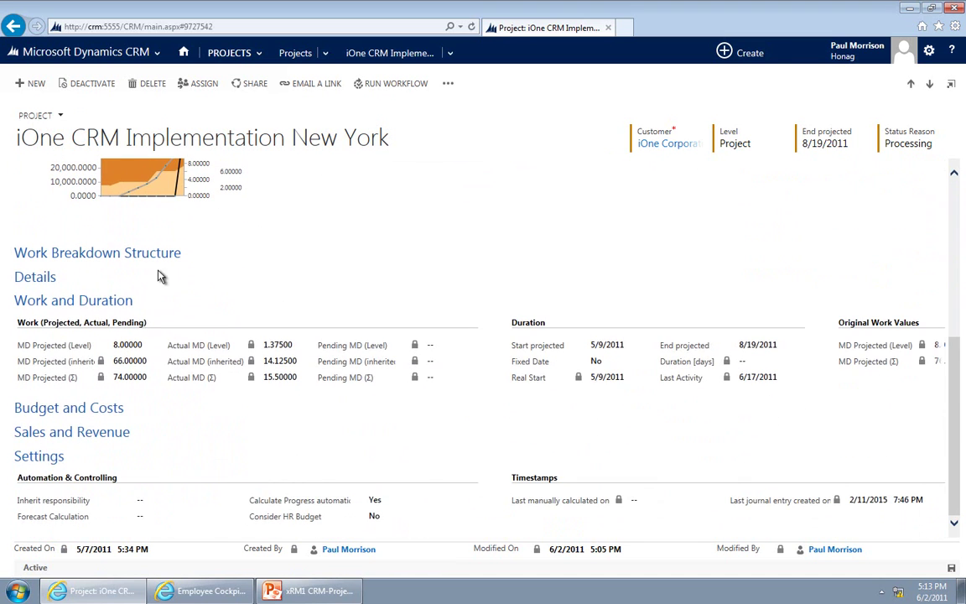
left_click(133, 254)
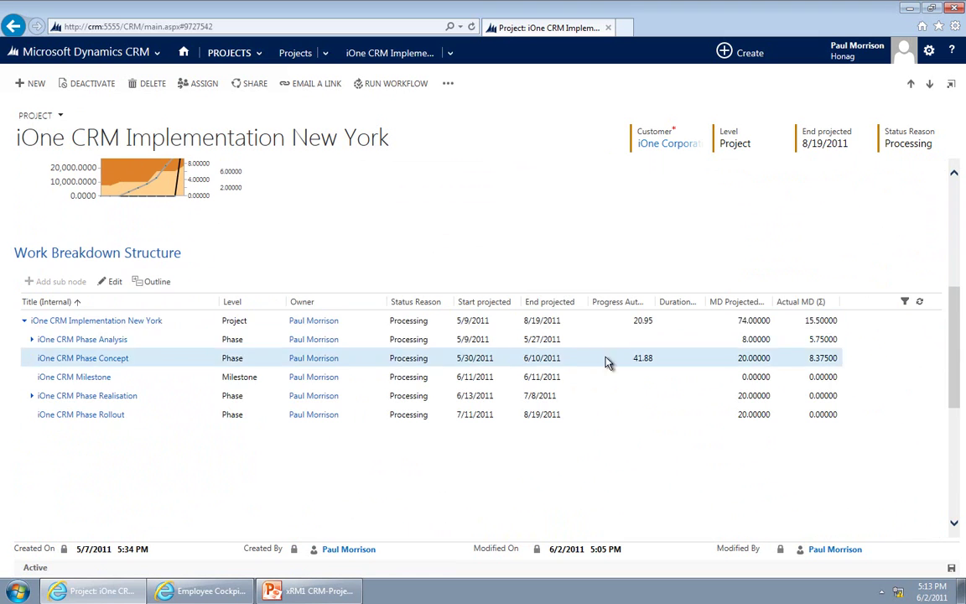
left_click_drag(951, 248, 951, 328)
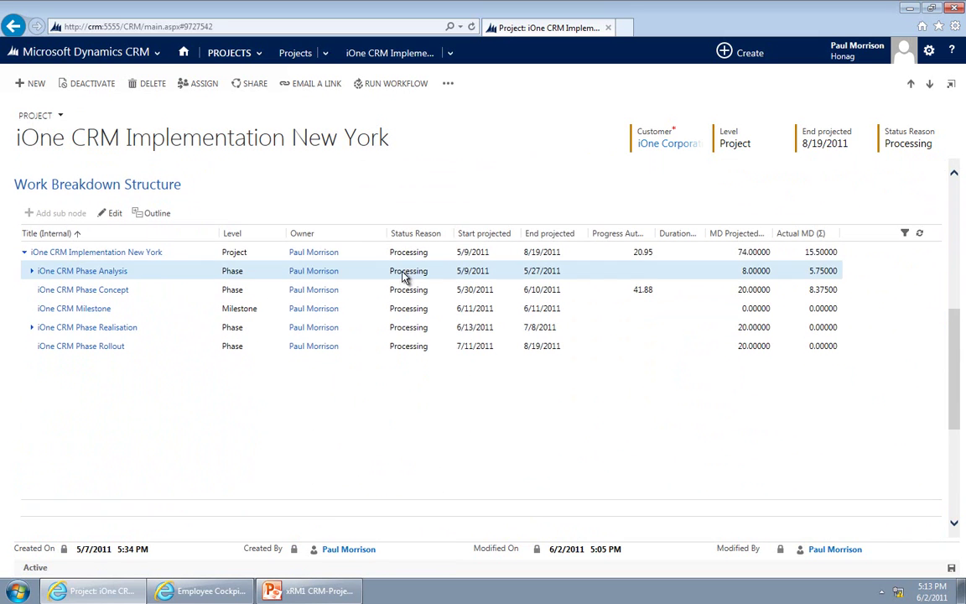
Show the breakdown at Outline Level 3 (subprojects) and sort by projected start, then progress
left_click(156, 214)
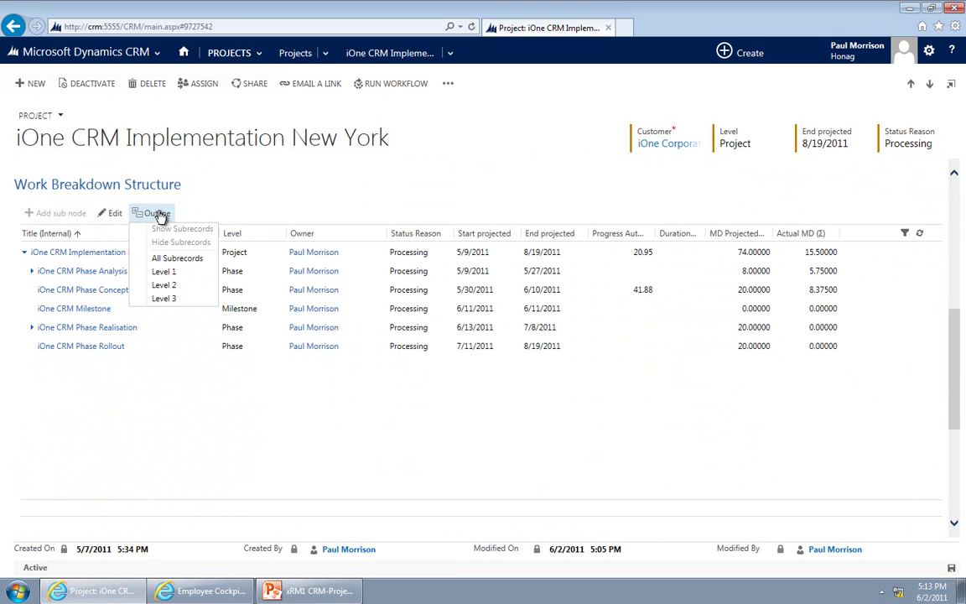
left_click(174, 299)
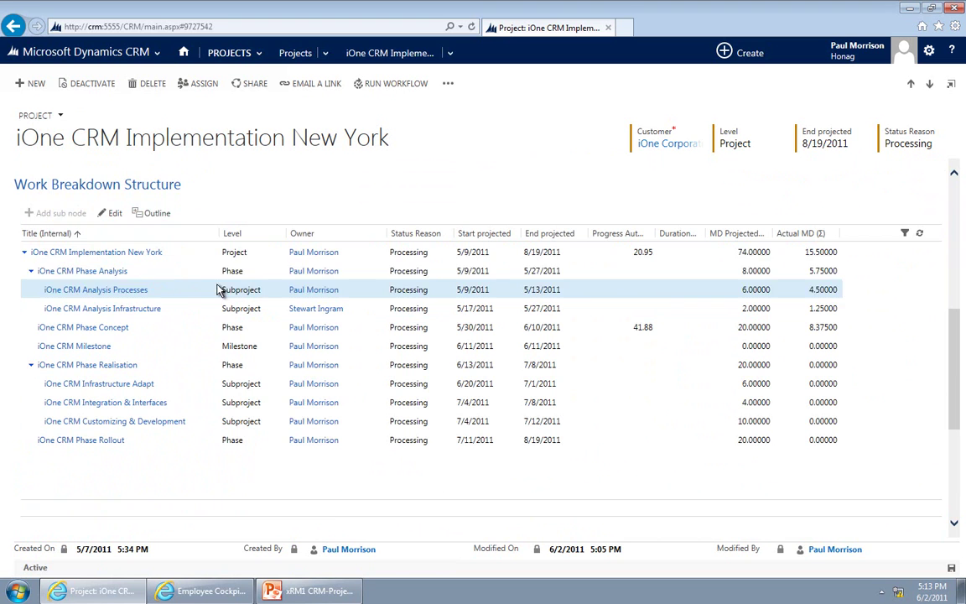
left_click(155, 214)
left_click(162, 269)
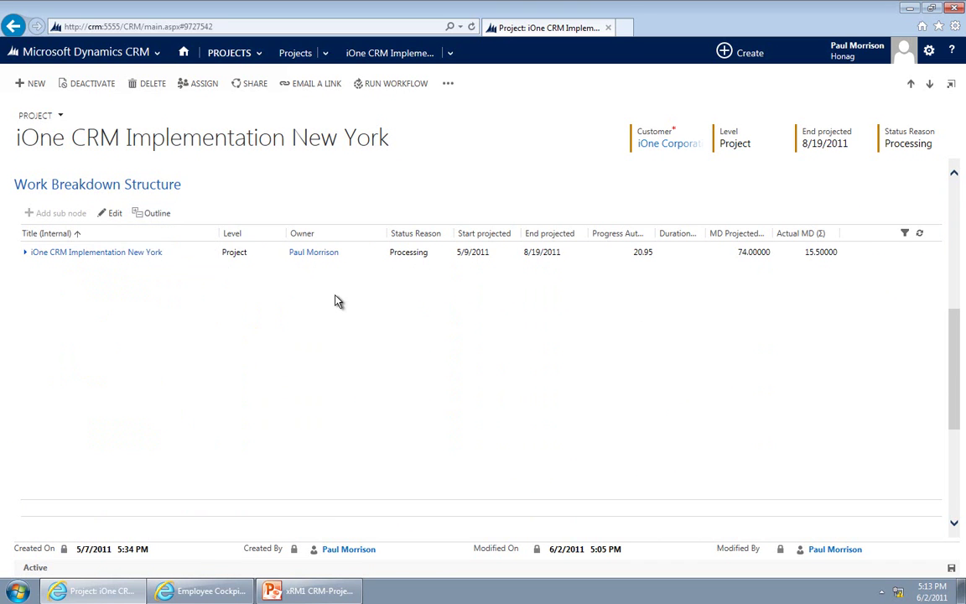
left_click(157, 214)
left_click(168, 300)
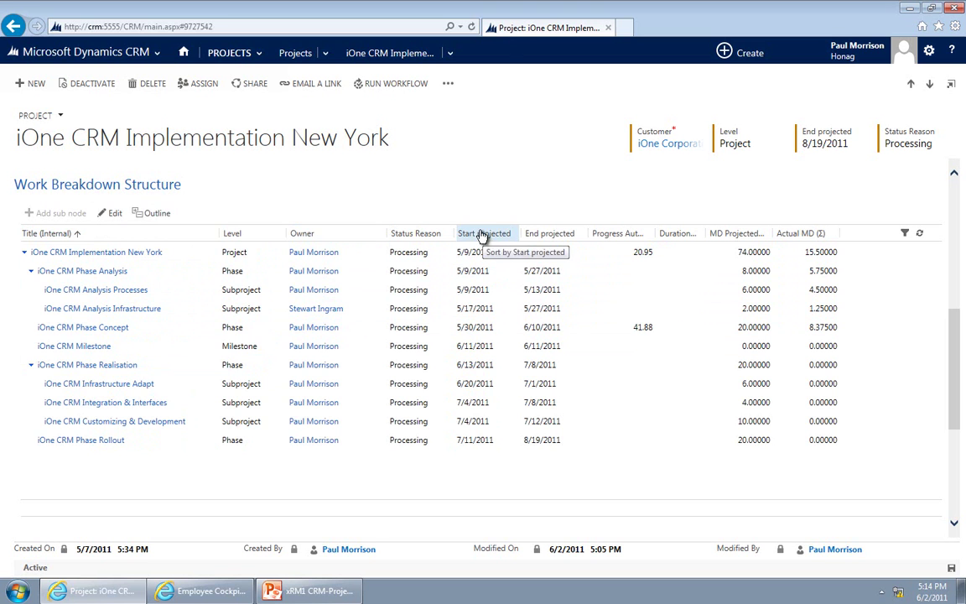
left_click(553, 236)
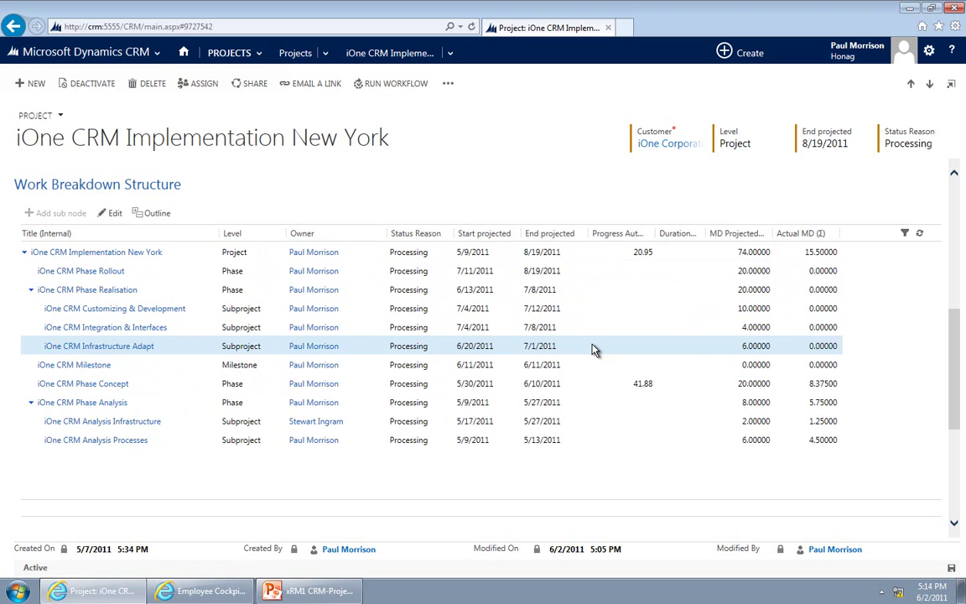
left_click(627, 234)
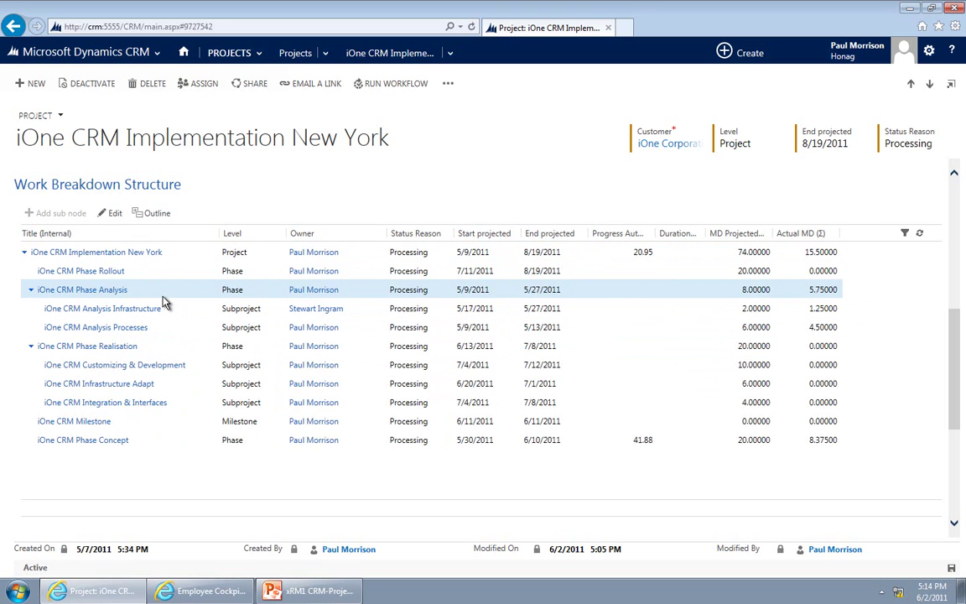
Edit the Phase Rollout row inline, setting its level to Subproject and keeping end date 8/19/2011
left_click(114, 214)
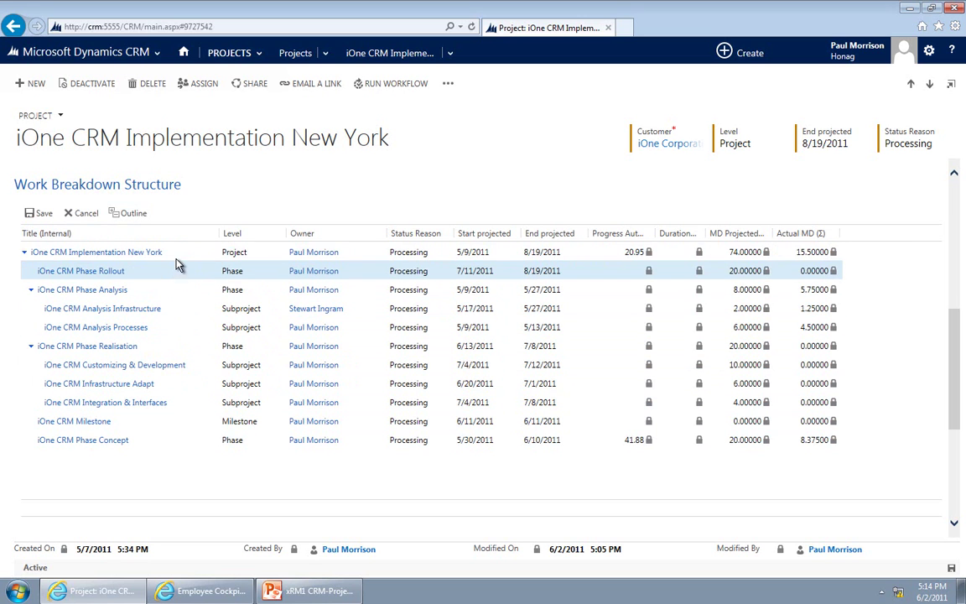
left_click(161, 274)
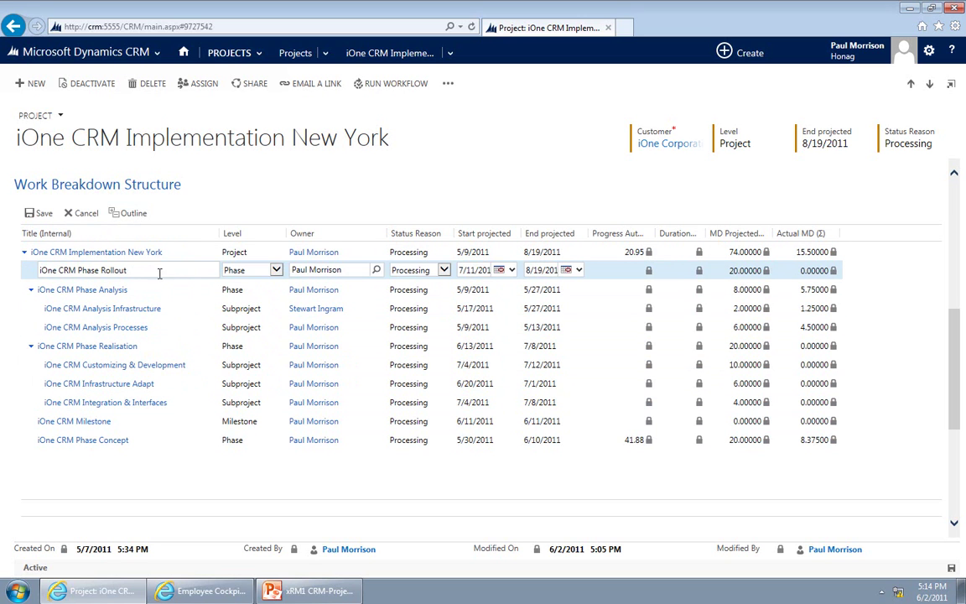
left_click(275, 270)
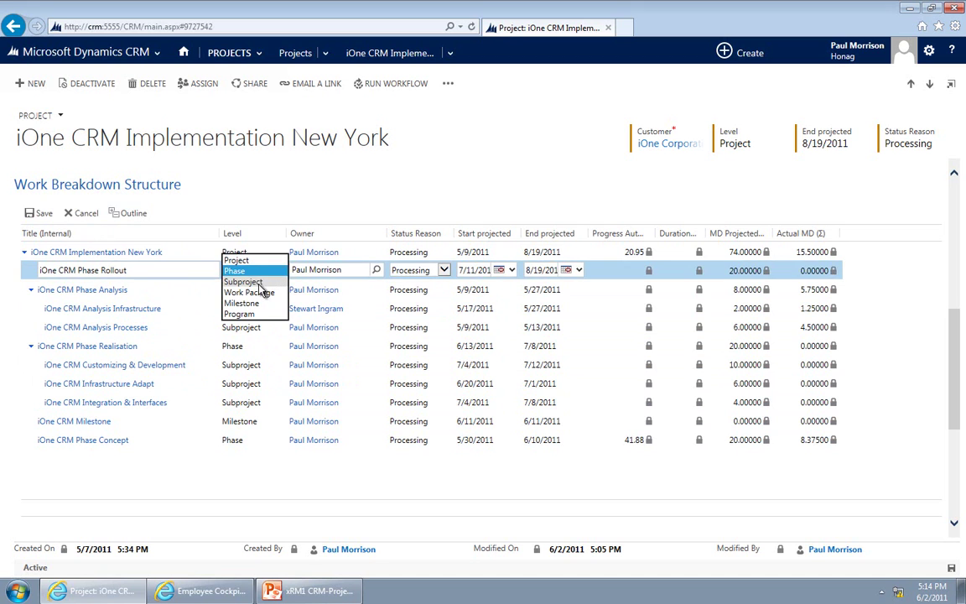
left_click(270, 281)
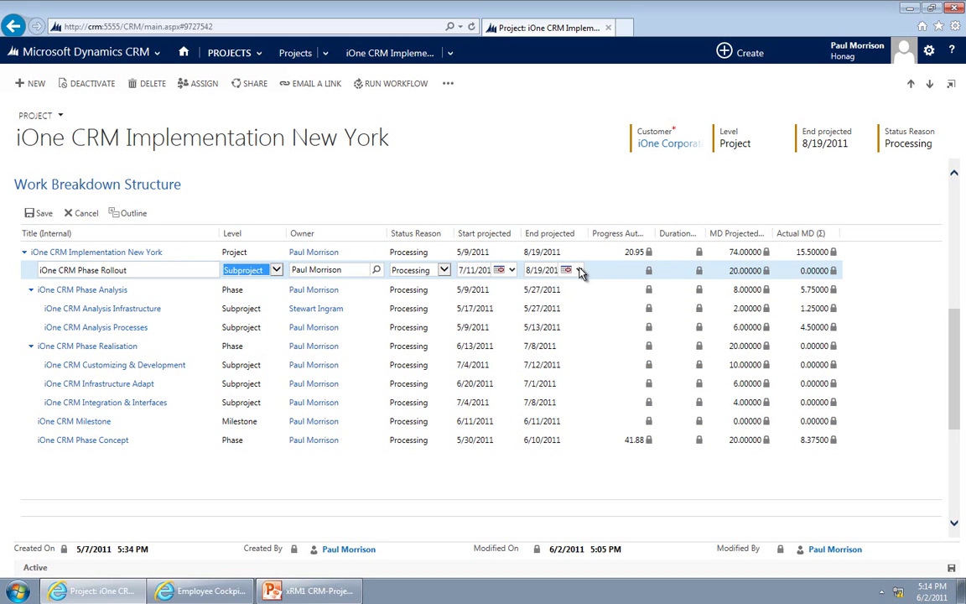
left_click(567, 270)
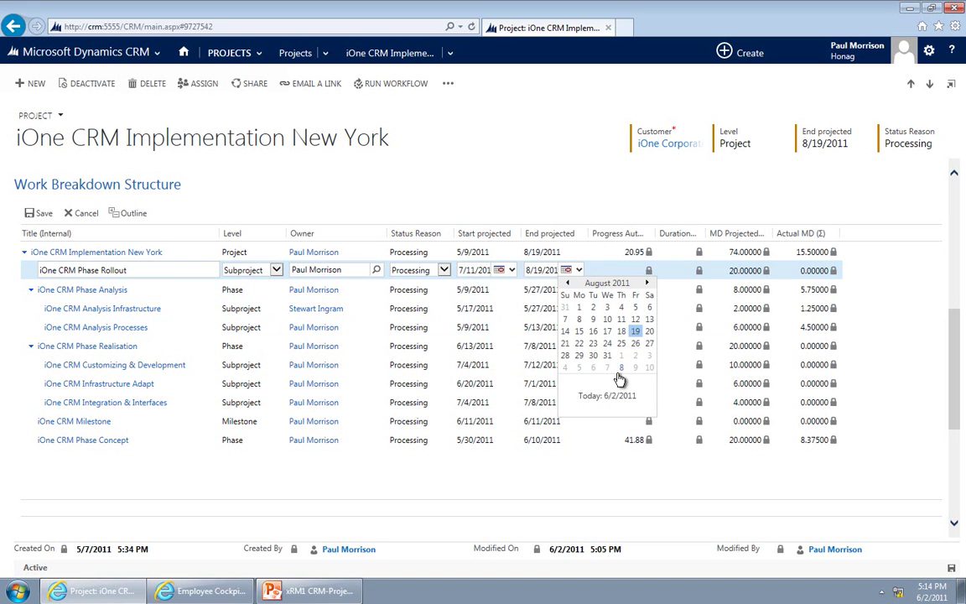
left_click(544, 205)
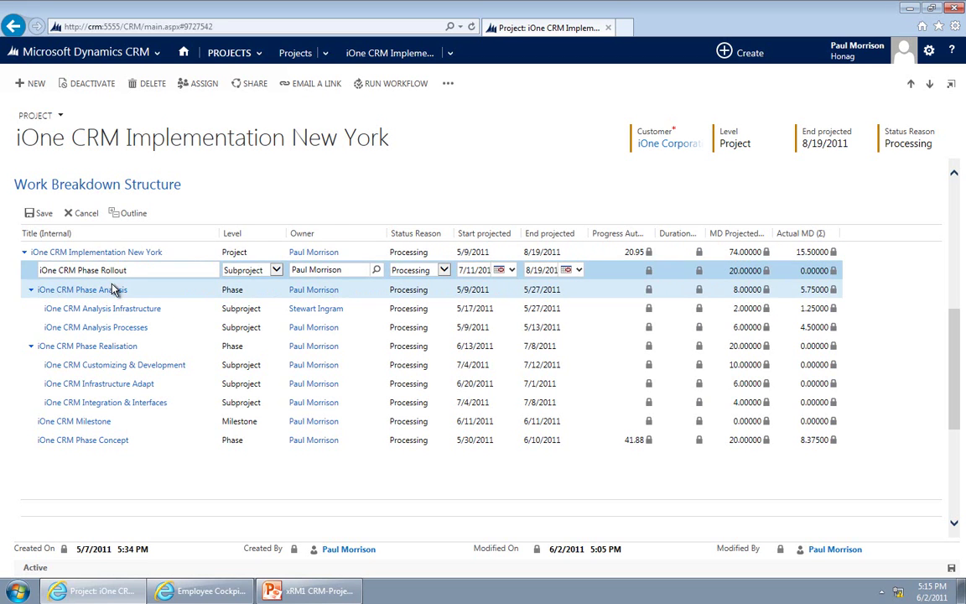
Save the Work Breakdown Structure grid so Phase Rollout is stored as a Subproject
left_click(37, 214)
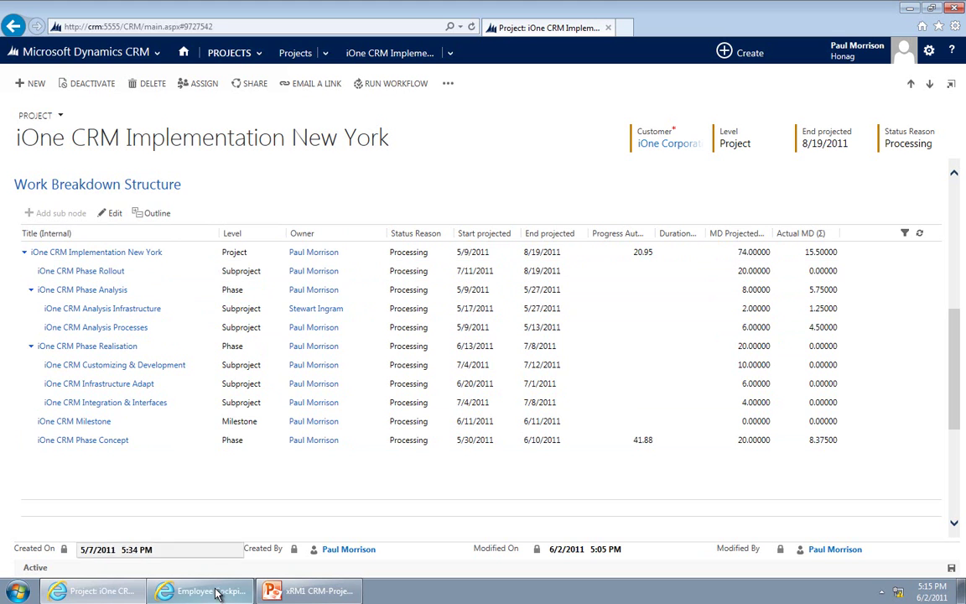
Return to PowerPoint and resume the full-screen slide show
left_click(322, 592)
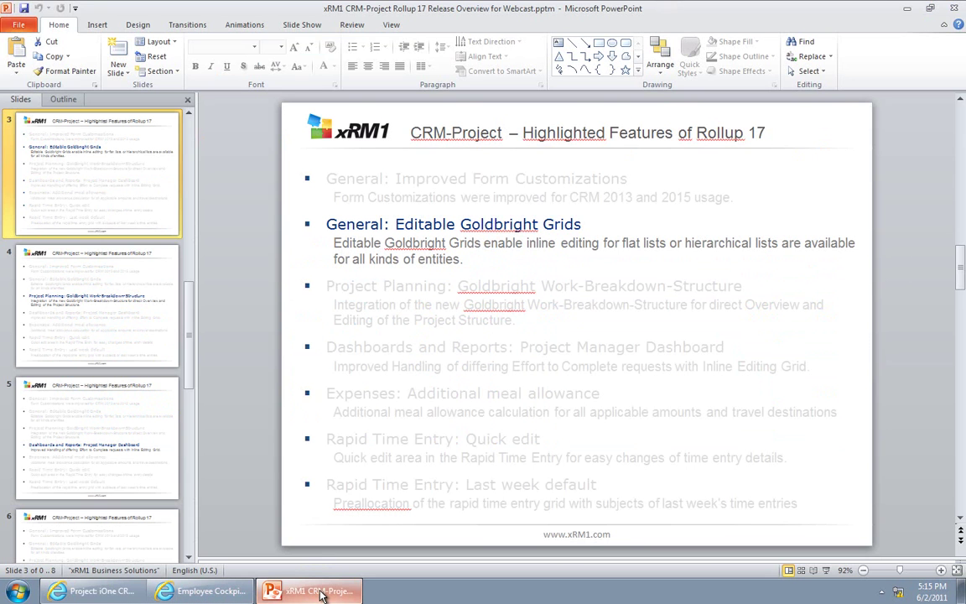
left_click(827, 570)
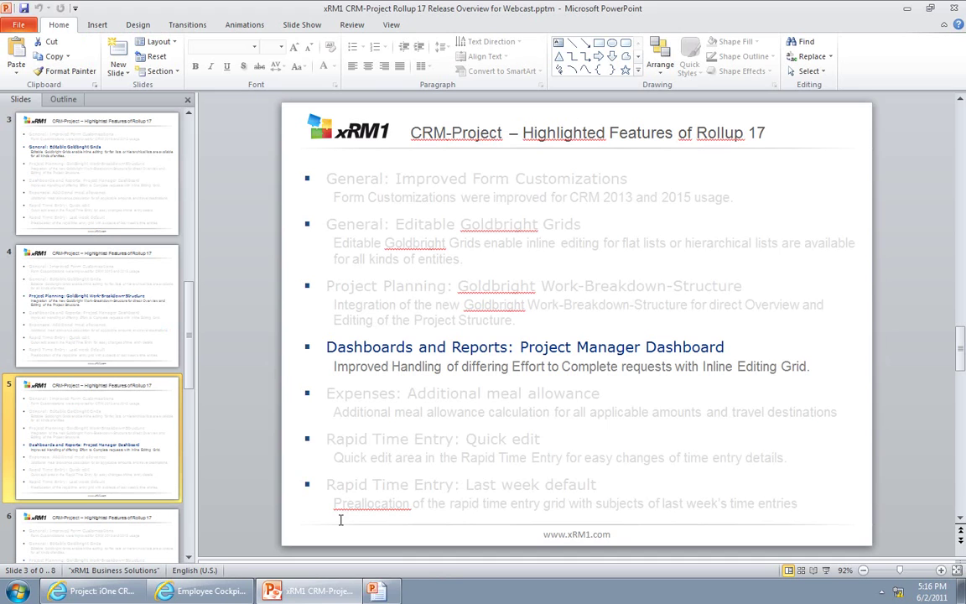
Back in CRM, open the Project Manager Dashboard from the PROJECTS dashboards tile
left_click(101, 592)
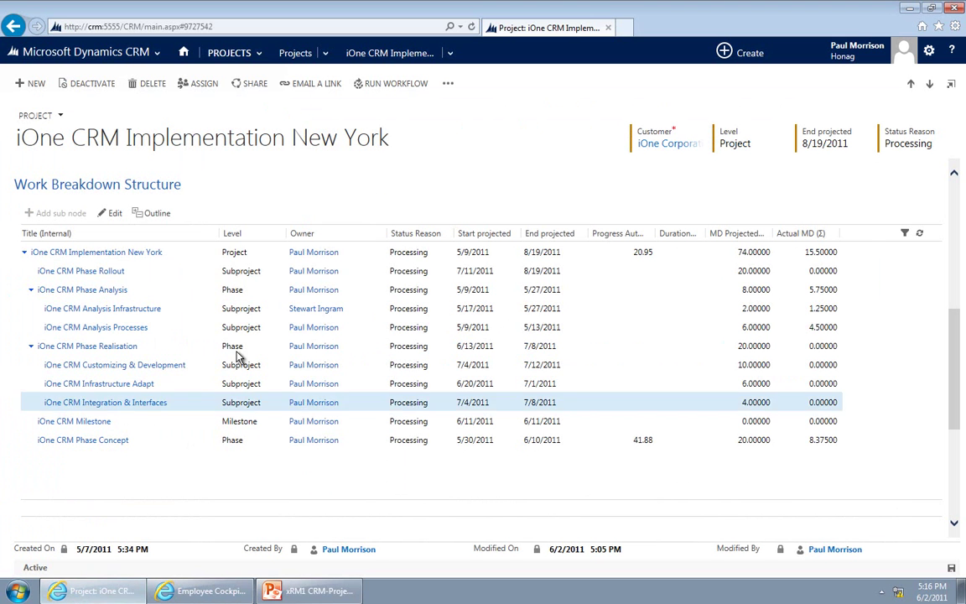
left_click(243, 54)
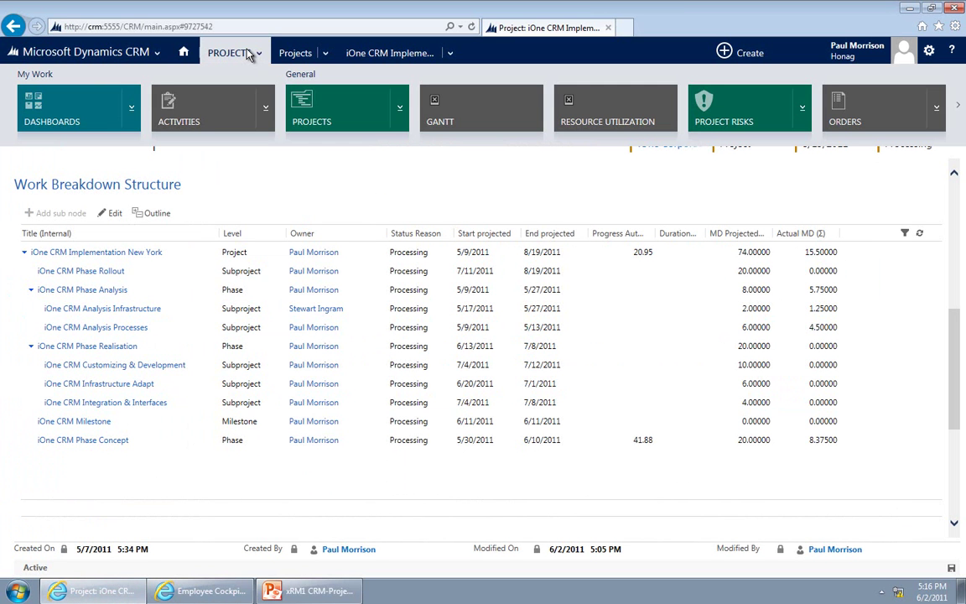
left_click(88, 105)
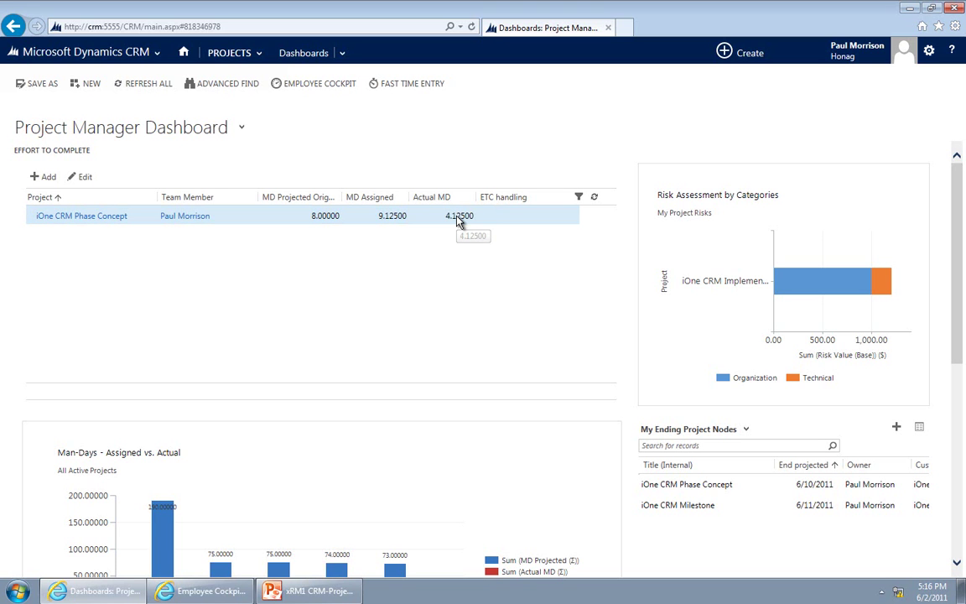
Accept the deviating effort for Phase Concept in the Effort to Complete grid and save
left_click(84, 177)
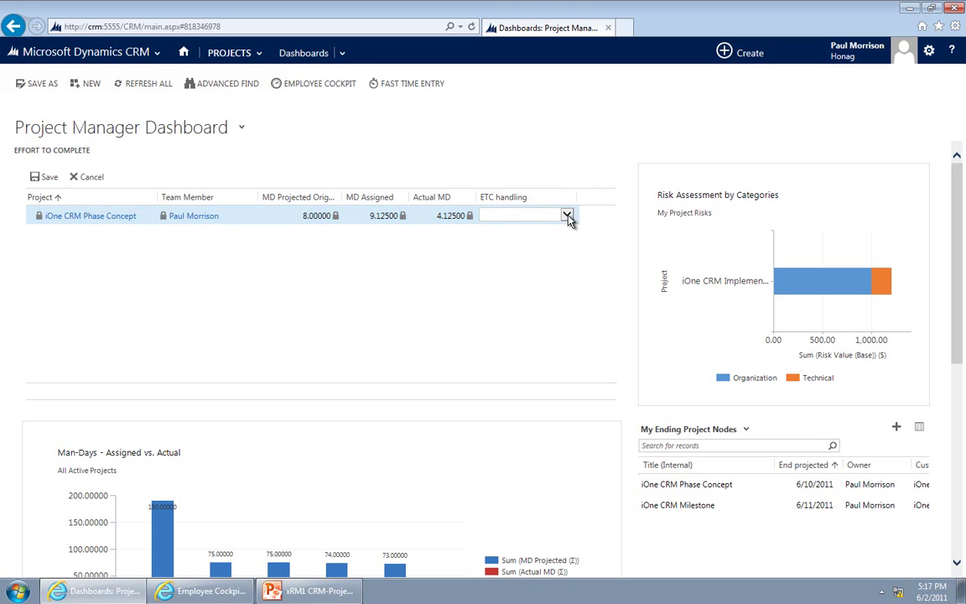
left_click(568, 216)
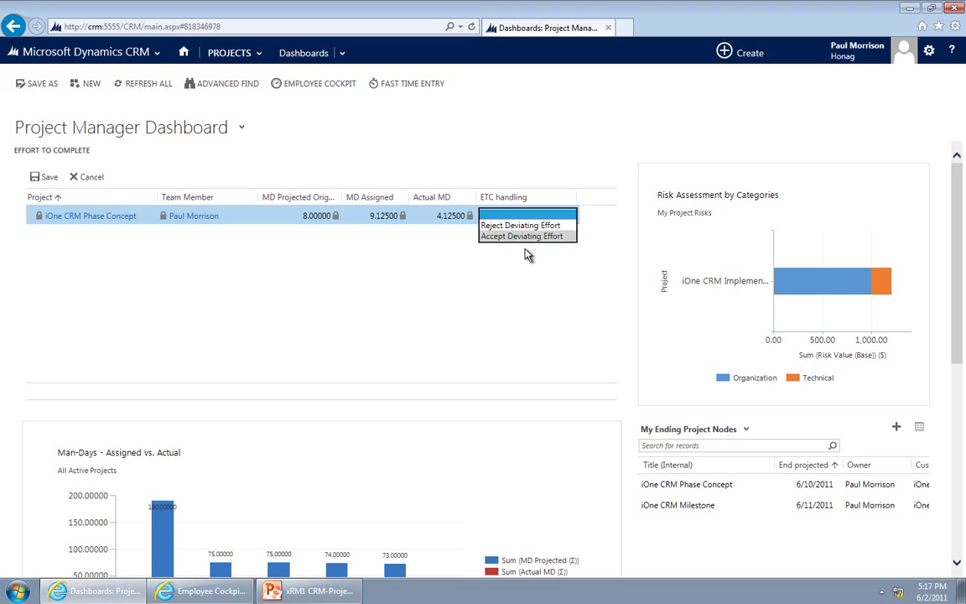
left_click(535, 238)
left_click(44, 177)
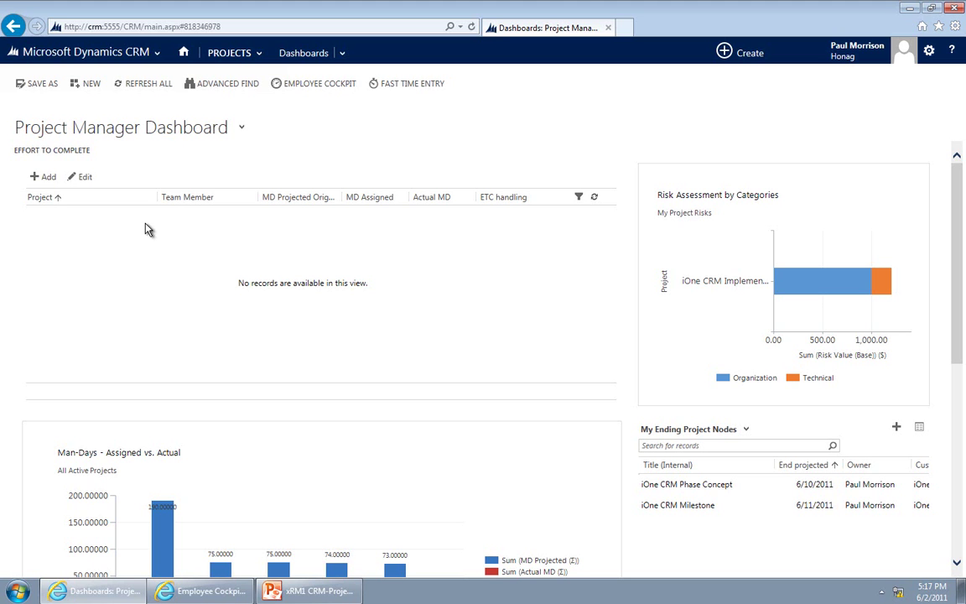
Bring the Rollup 17 presentation forward and present it from slide 5 through slide 6
left_click(311, 595)
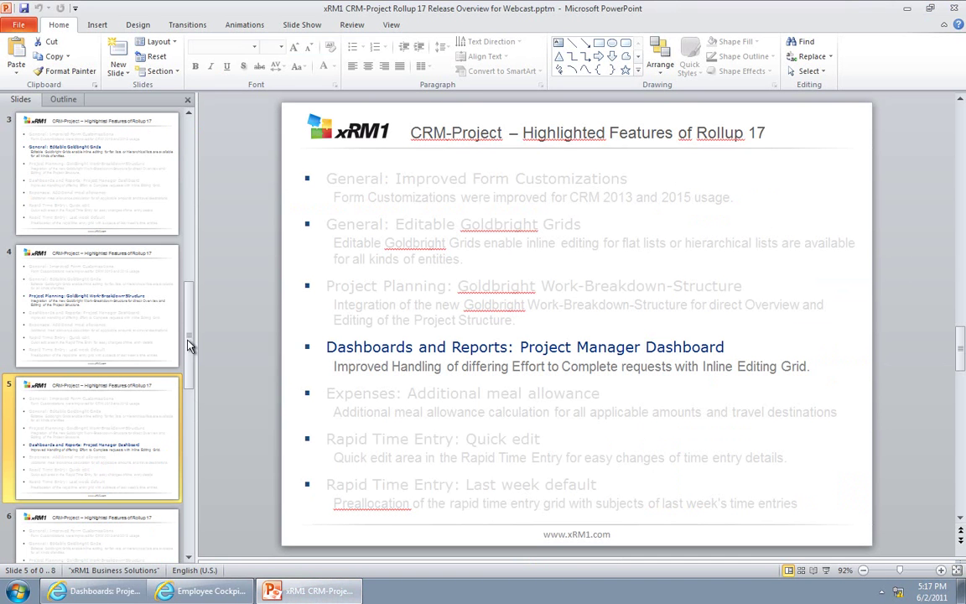
left_click(827, 571)
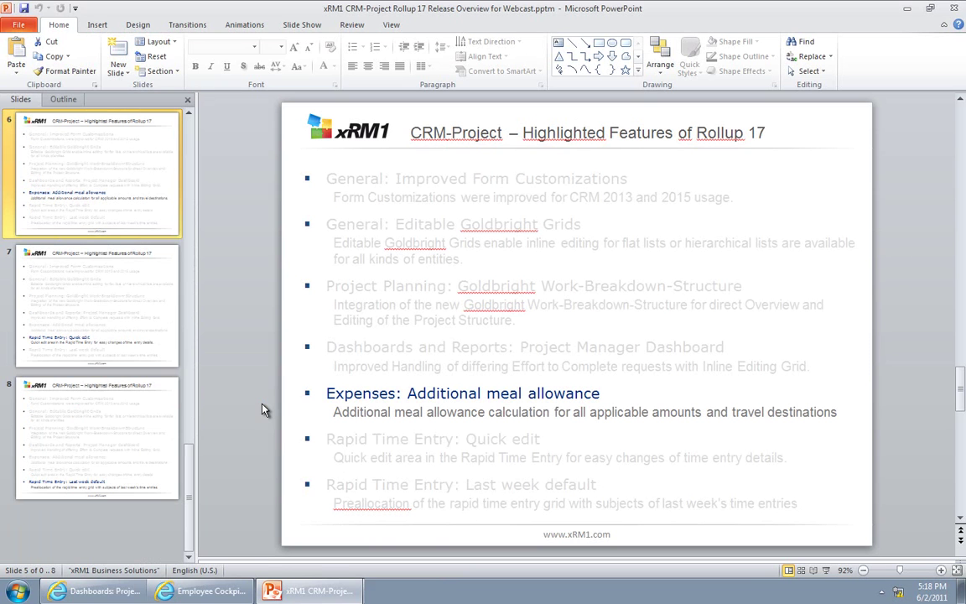
Return to CRM and go through the Settings area to the xRM1 Settings page
left_click(125, 590)
left_click(126, 53)
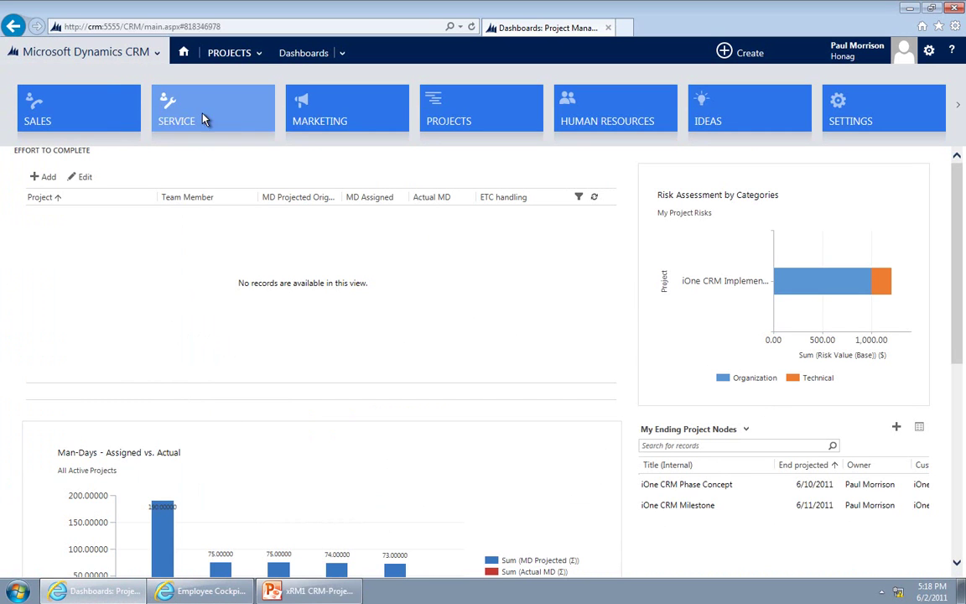
left_click(846, 119)
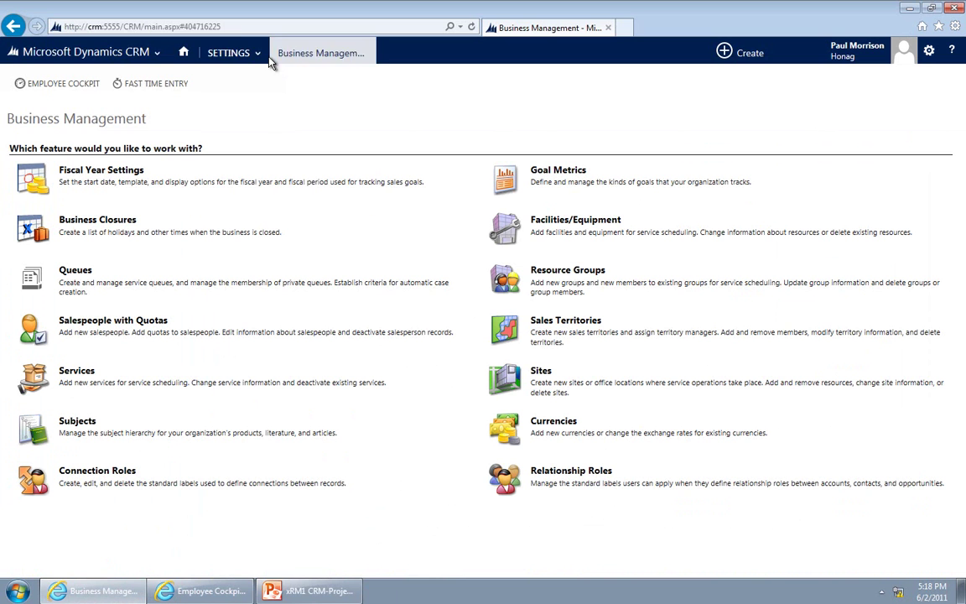
left_click(248, 53)
scroll(251, 105, "down", 10)
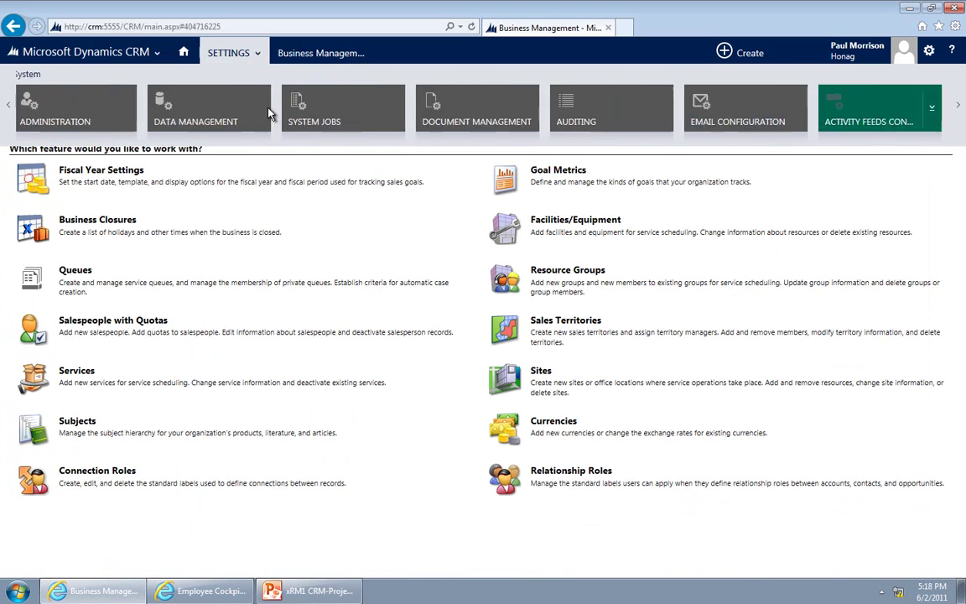
left_click(727, 115)
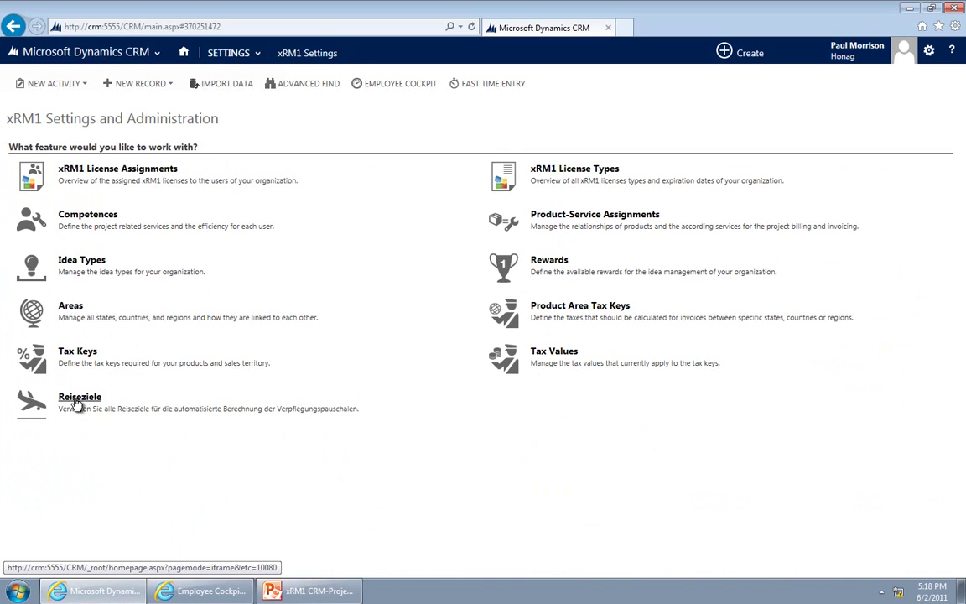
Open Reiseziele and browse the 233 active destinations with their day and overnight rates
left_click(72, 403)
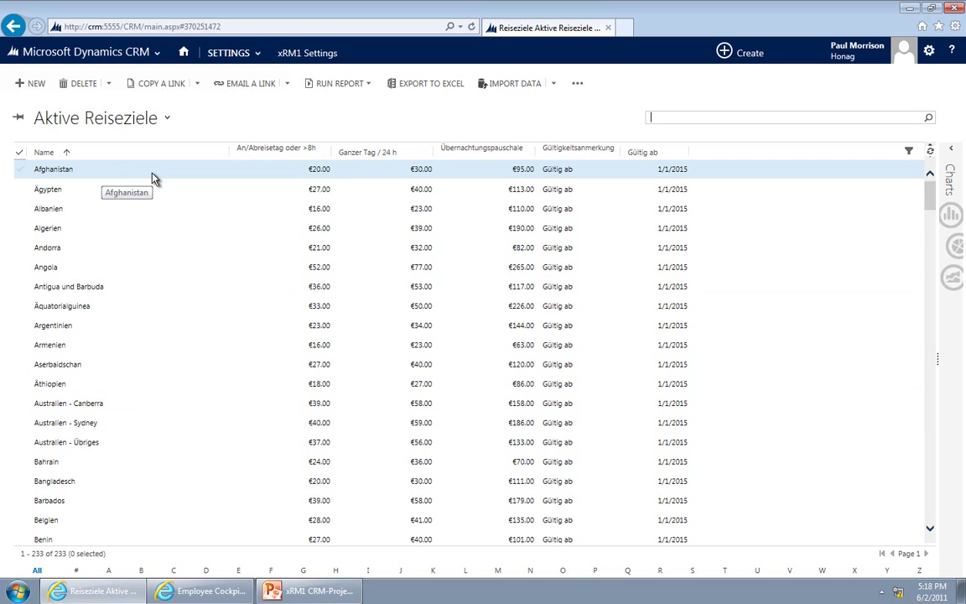
scroll(203, 331, "down", 3)
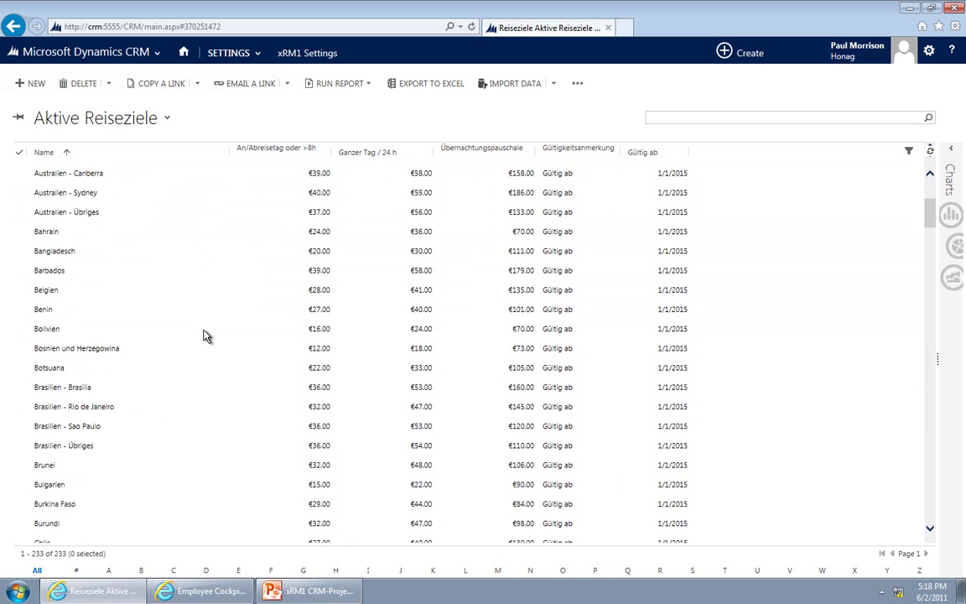
scroll(207, 336, "down", 20)
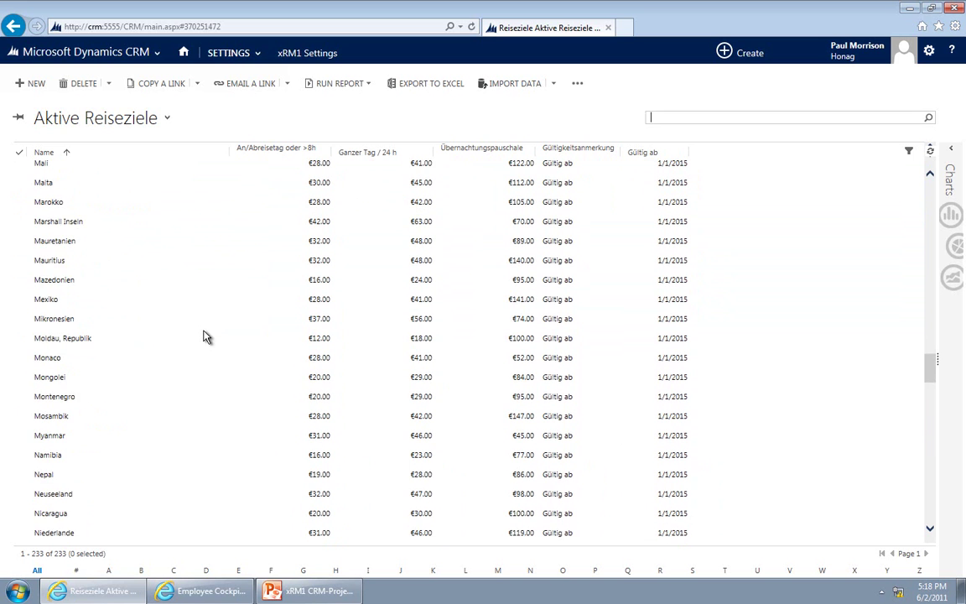
scroll(207, 335, "down", 15)
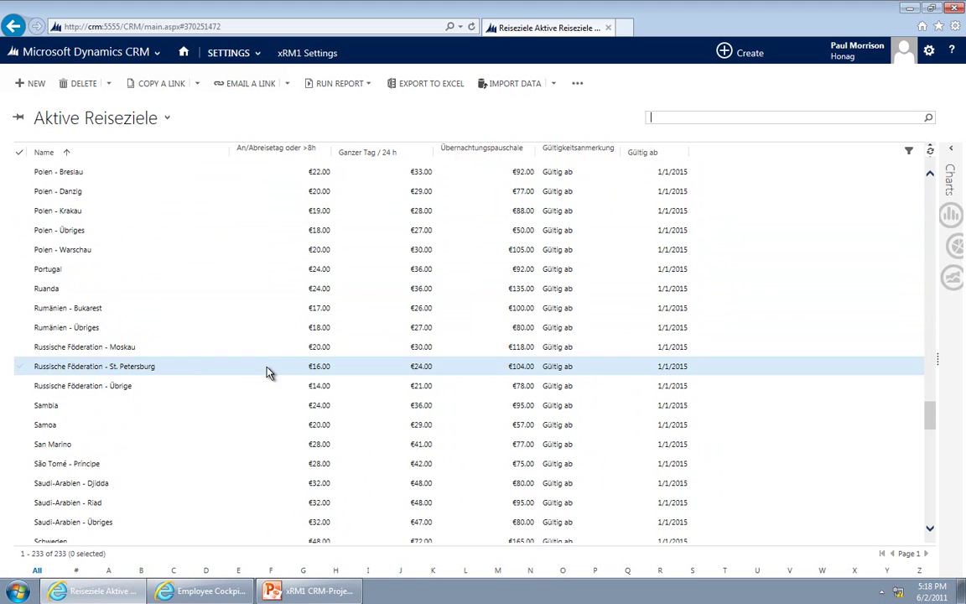
scroll(265, 384, "down", 13)
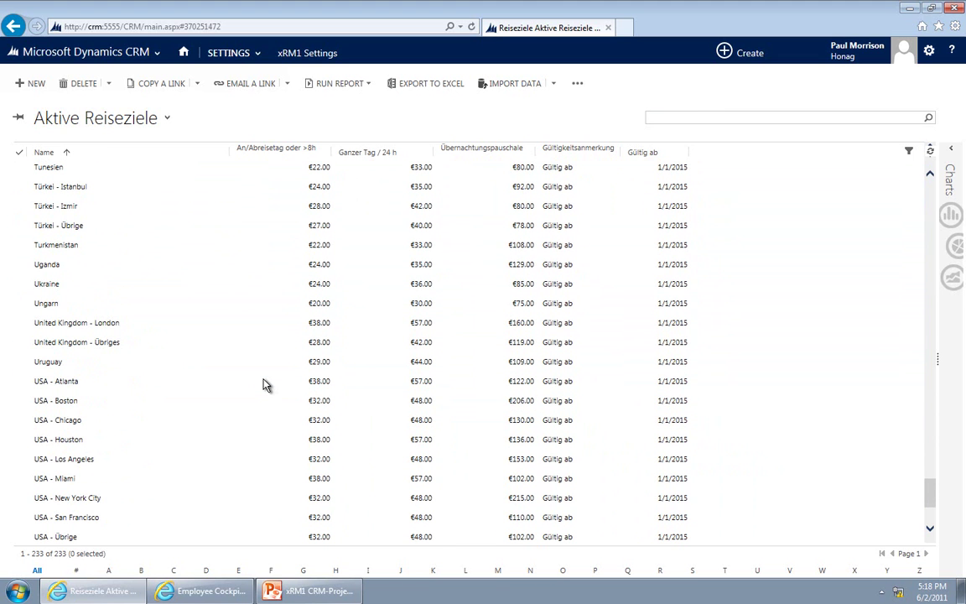
scroll(265, 384, "up", 20)
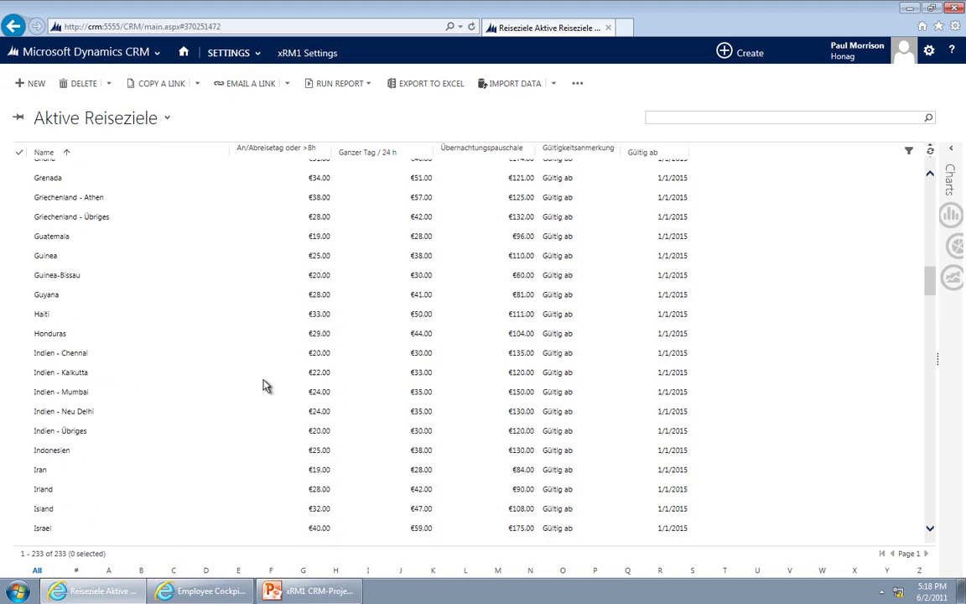
scroll(265, 386, "up", 20)
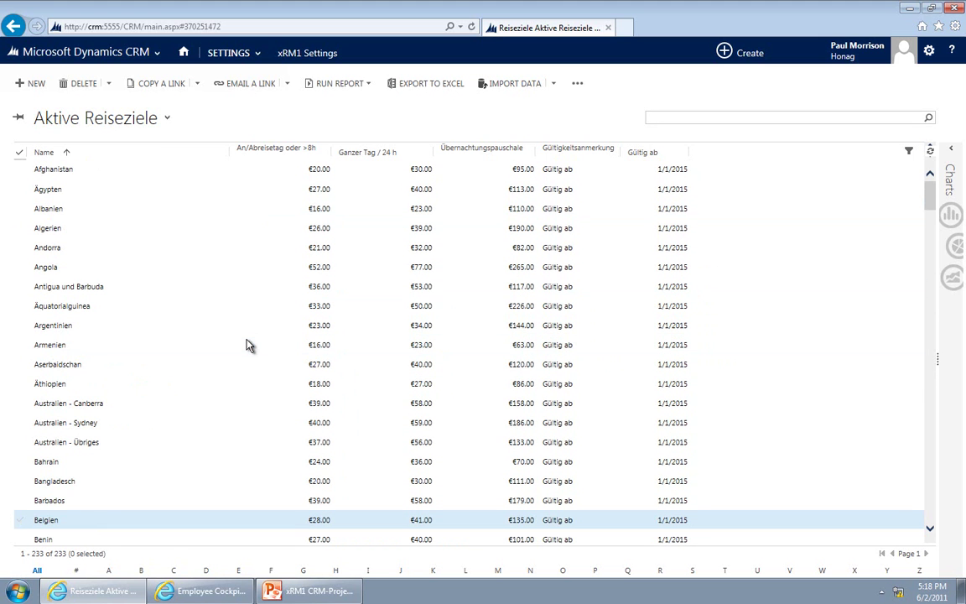
Go back to the Projects area dashboard and scroll its list of pages
left_click(231, 60)
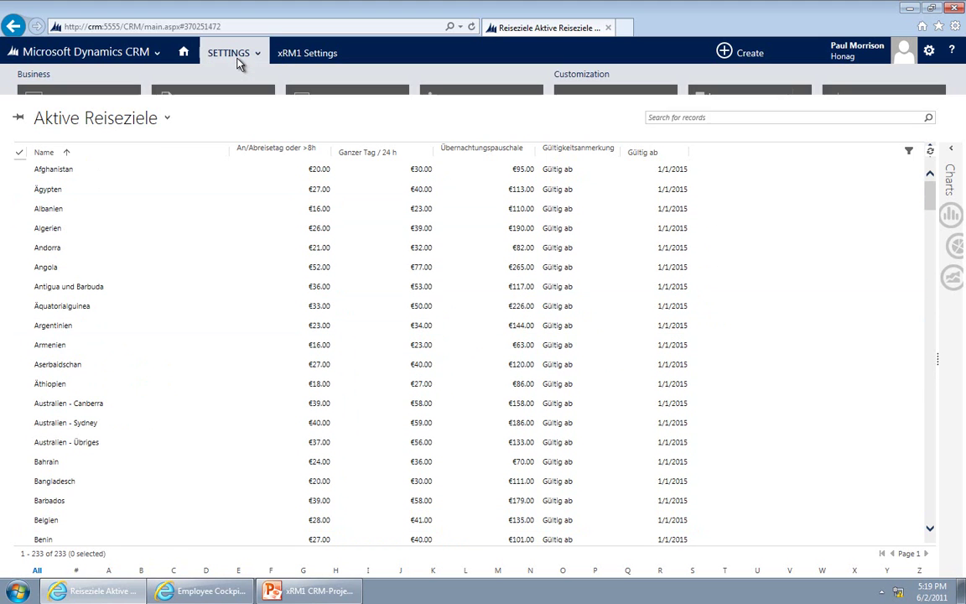
left_click(109, 52)
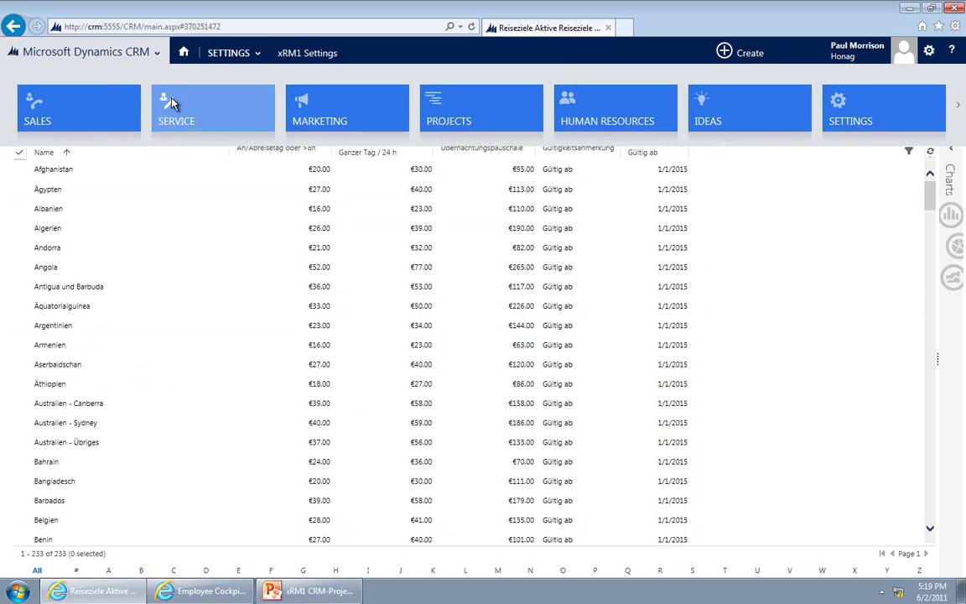
left_click(448, 122)
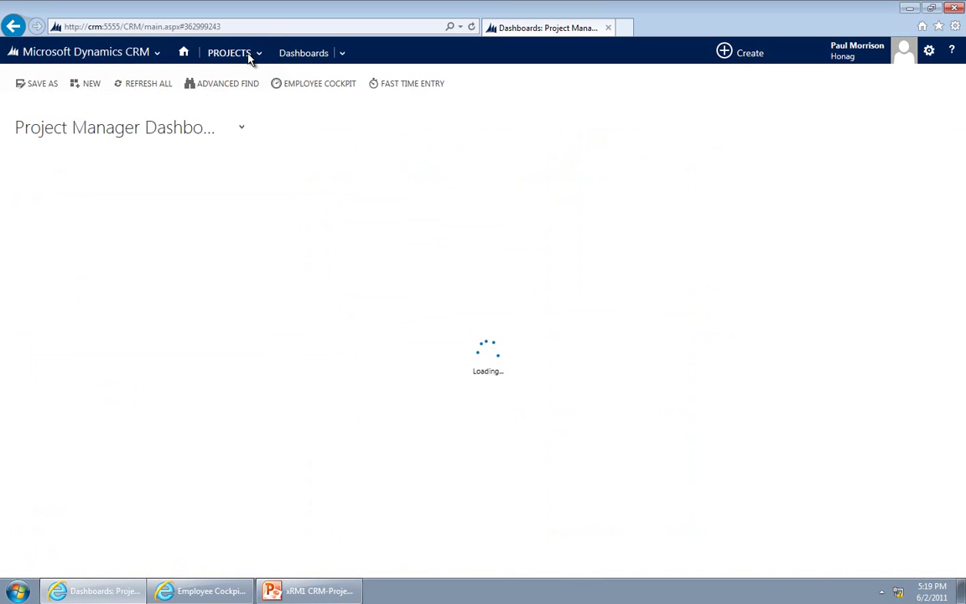
left_click(256, 56)
scroll(244, 98, "down", 10)
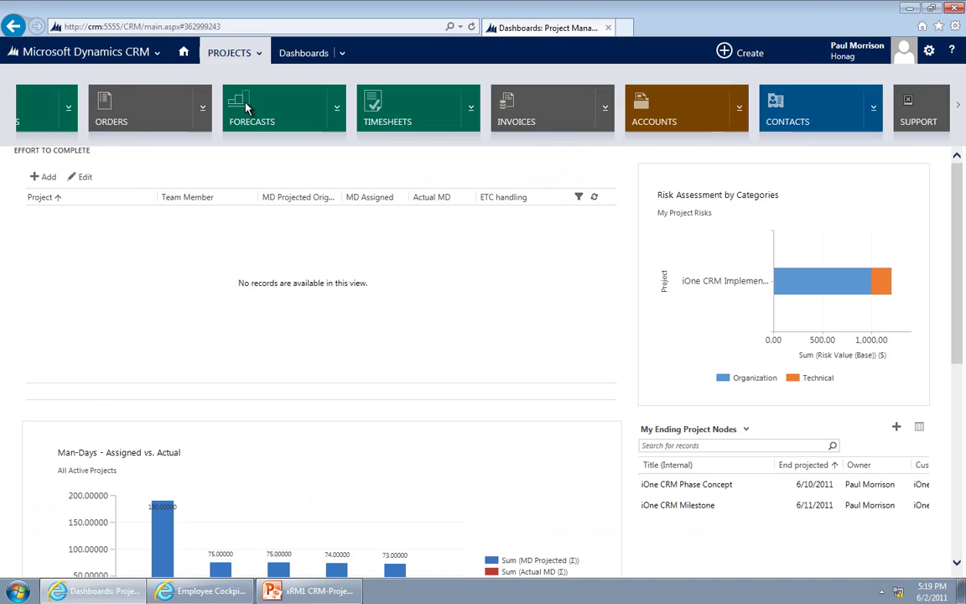
Open the Demo for Meal Allowances receipt from active receipts and scroll to its Expense Calculator
left_click(339, 121)
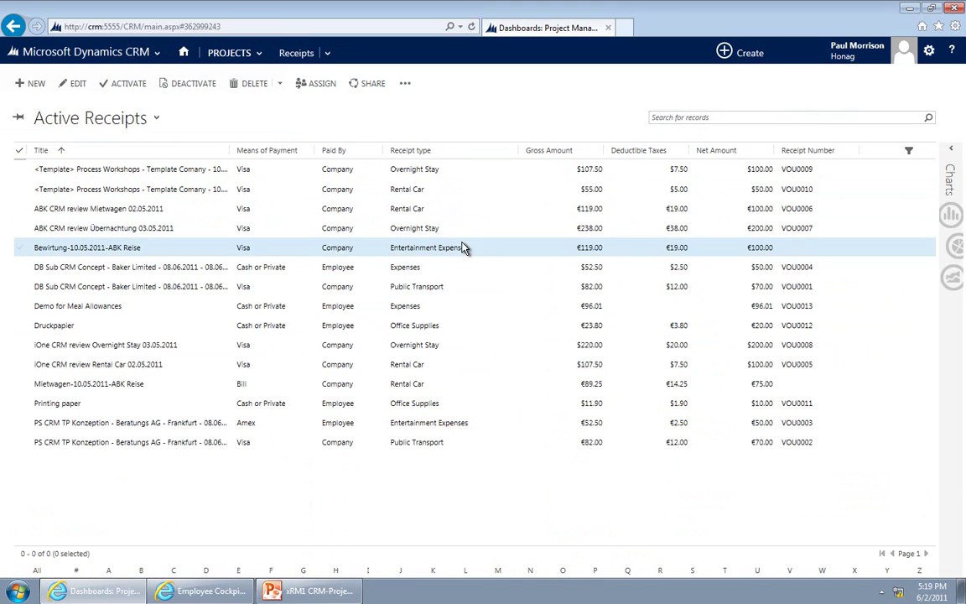
left_click(161, 312)
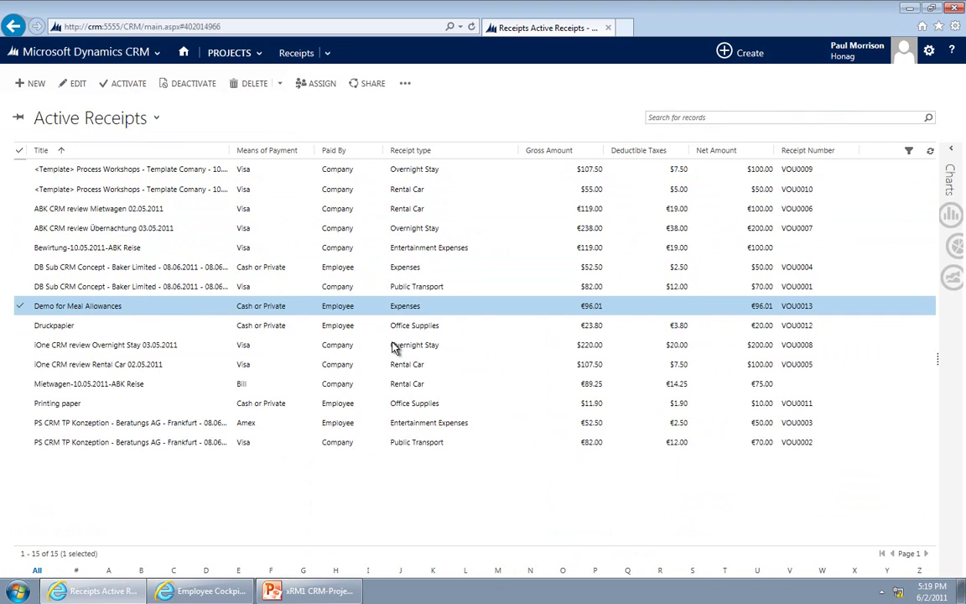
double_click(172, 306)
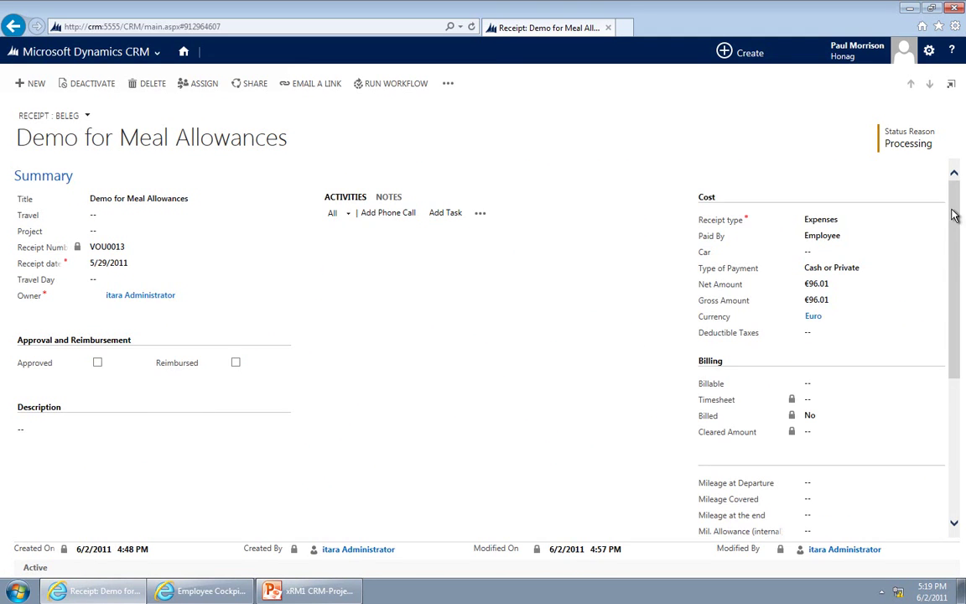
left_click_drag(957, 216, 958, 303)
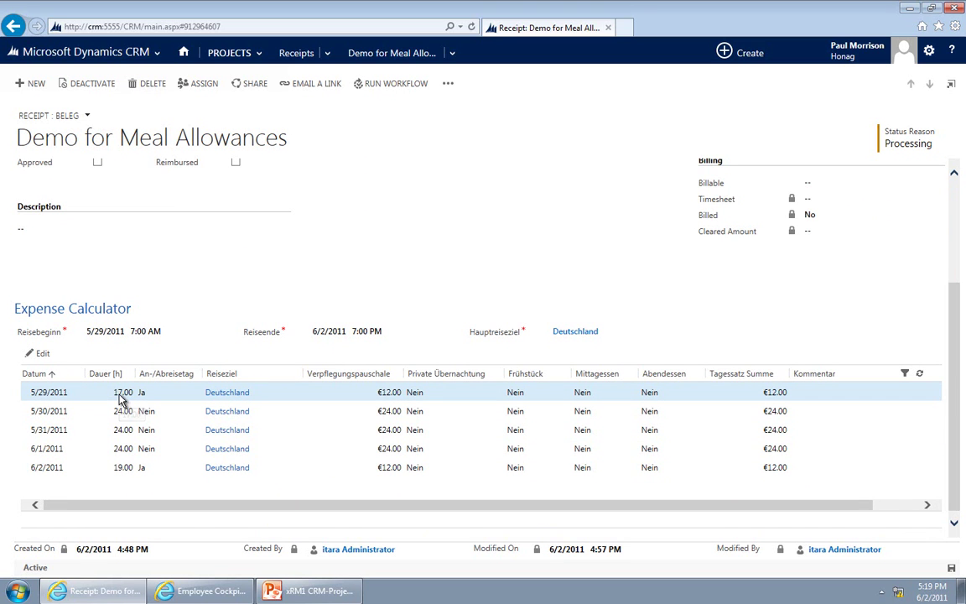
In the editable Expense Calculator grid, set Abendessen to Ja for 5/29/2011
double_click(384, 401)
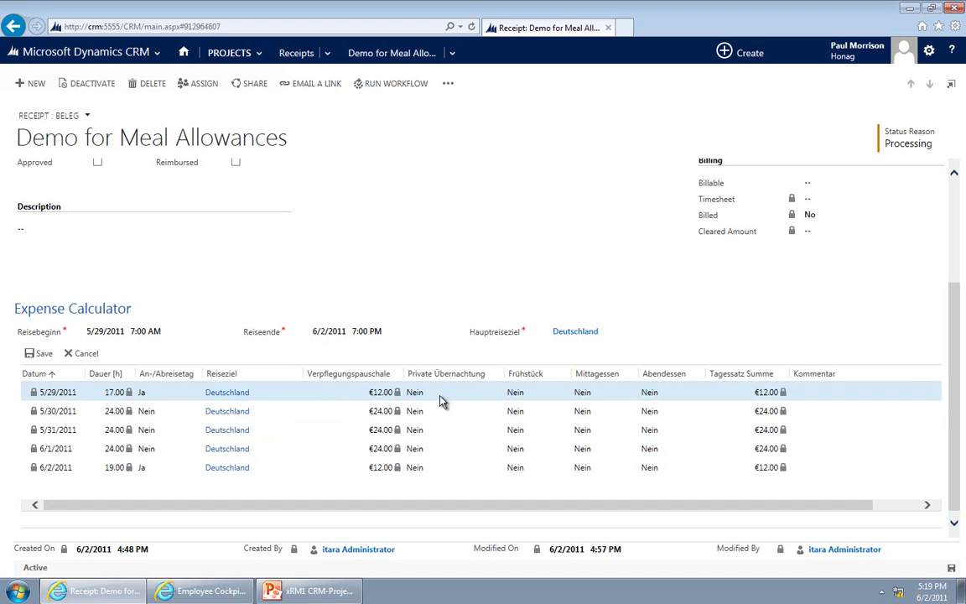
left_click(666, 398)
left_click(668, 395)
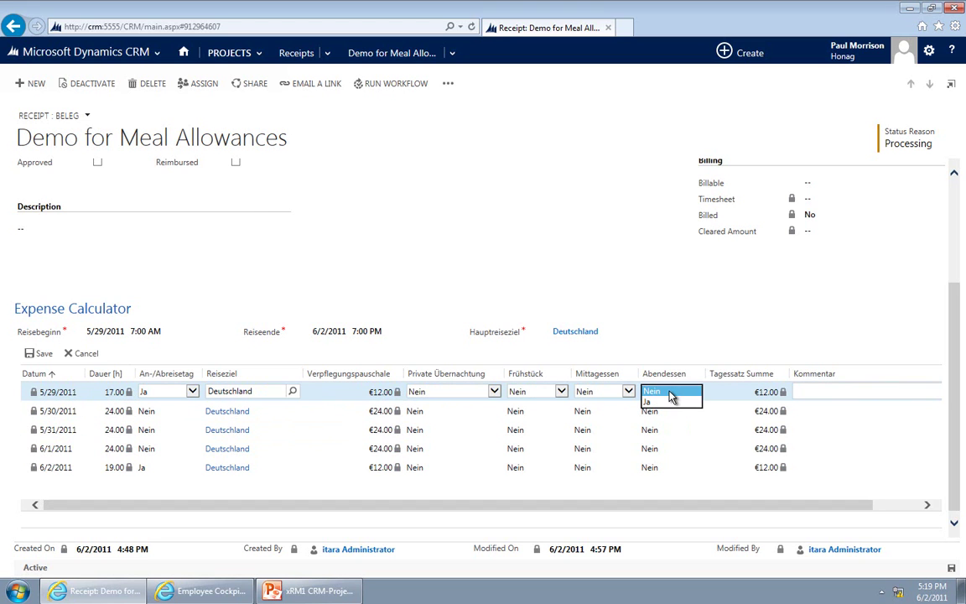
left_click(653, 415)
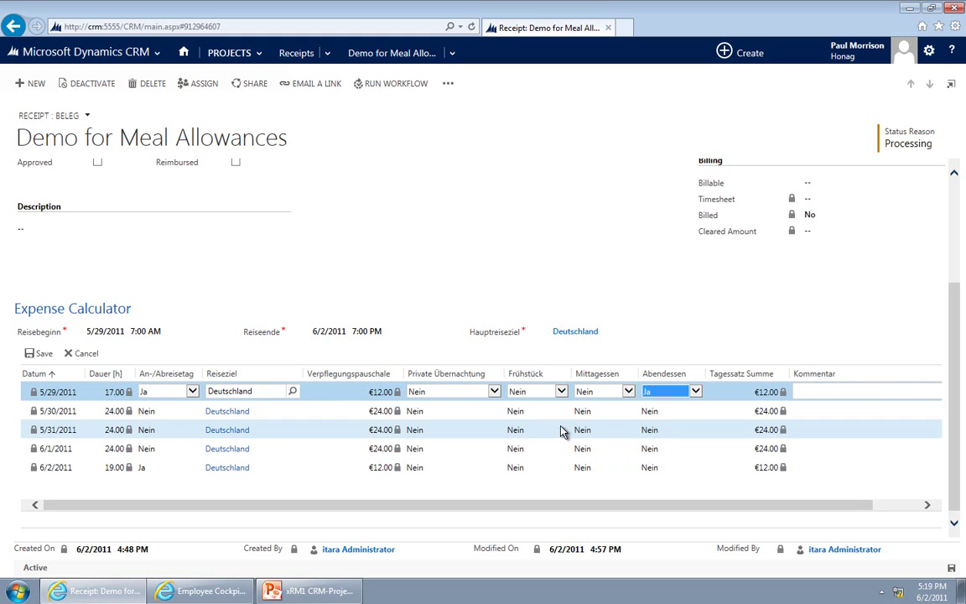
Set Frühstück to Ja for 5/30, 5/31 and 6/1/2011 and save the rows
left_click(520, 415)
left_click(543, 412)
left_click(529, 421)
left_click(528, 430)
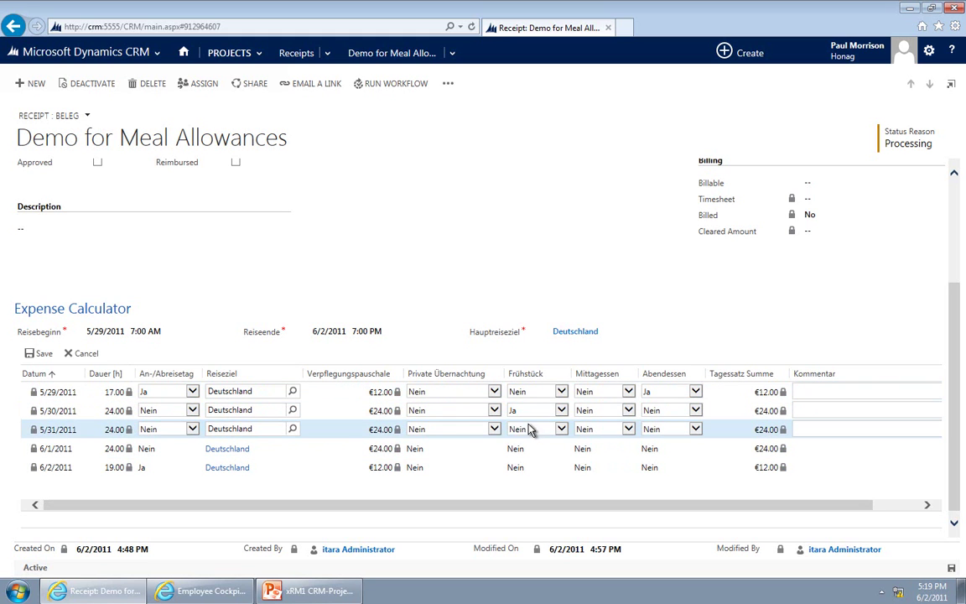
left_click(520, 430)
left_click(517, 439)
left_click(525, 452)
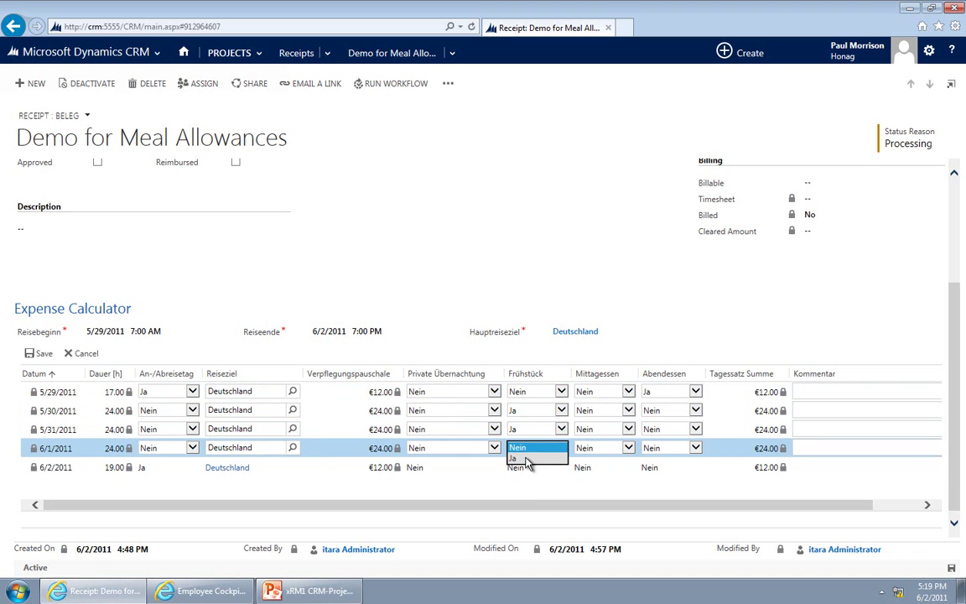
left_click(526, 450)
left_click(514, 465)
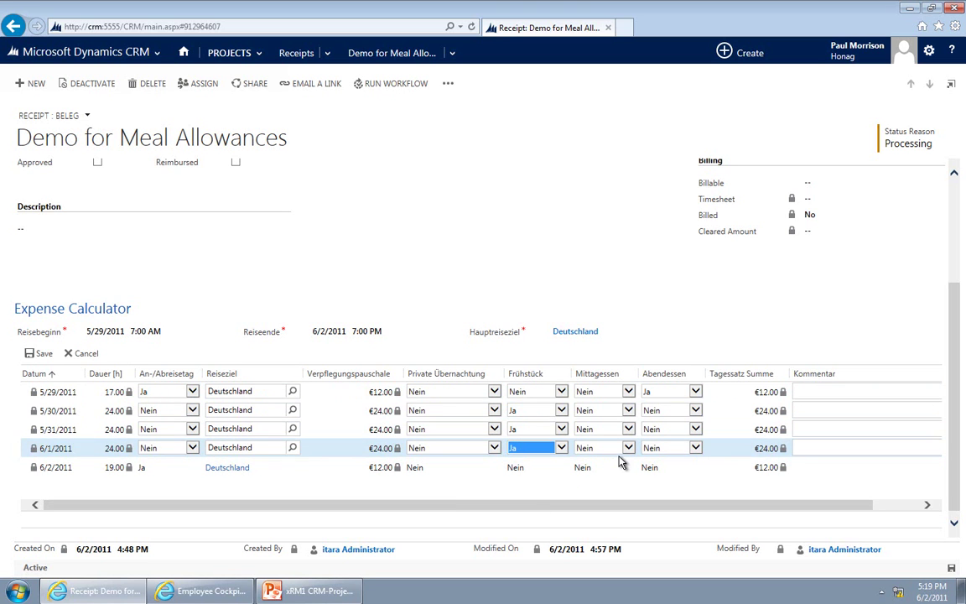
left_click(42, 354)
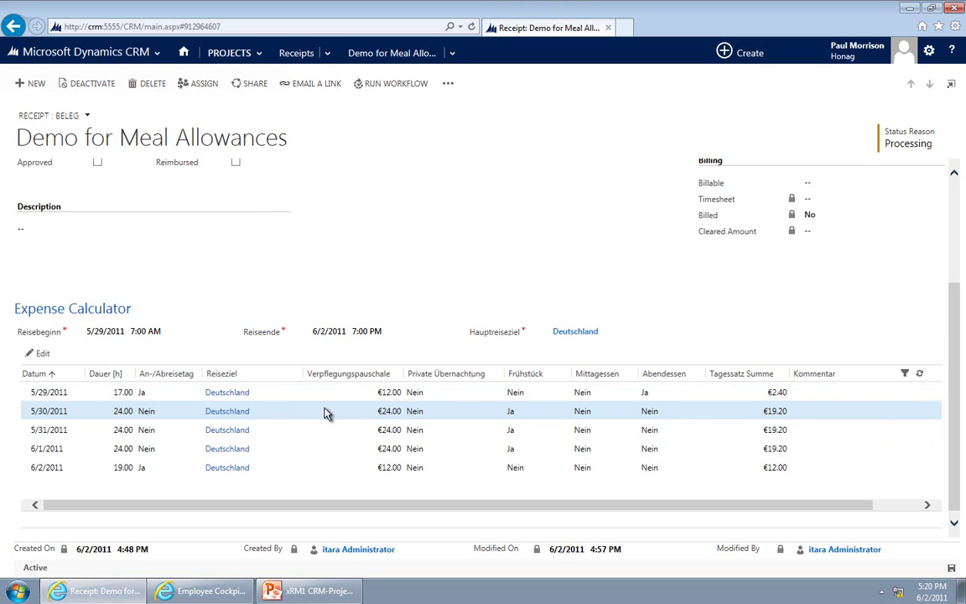
Reload the receipt, then comment 6/2/2011 'No Breakfast, directly went to customer' and save
left_click(471, 28)
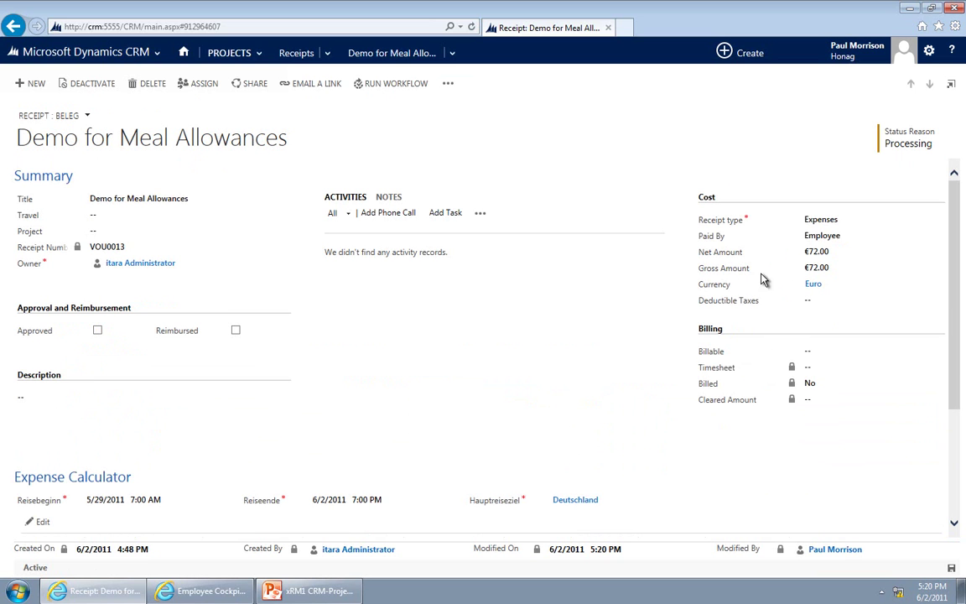
scroll(662, 337, "down", 3)
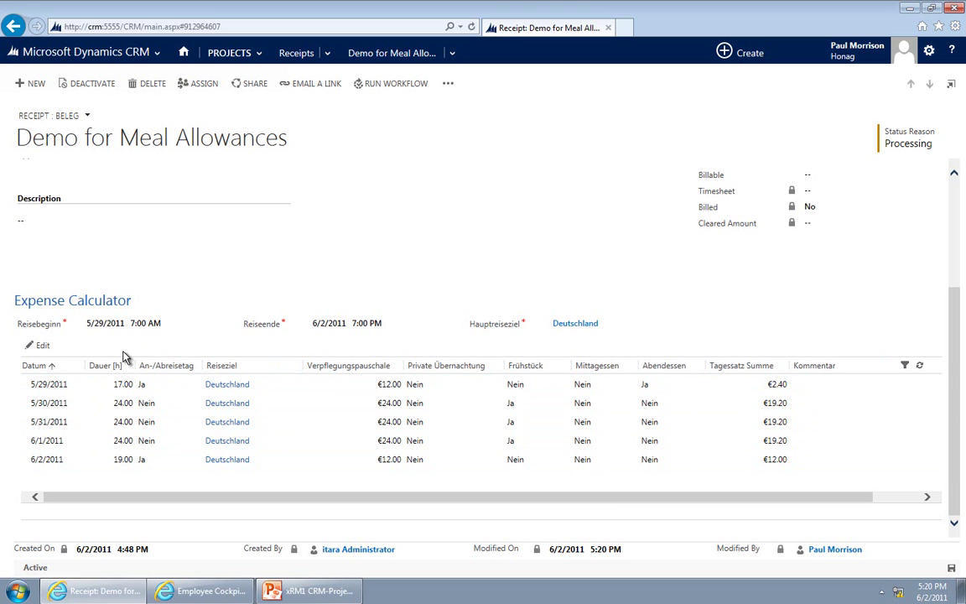
left_click(42, 345)
left_click(822, 460)
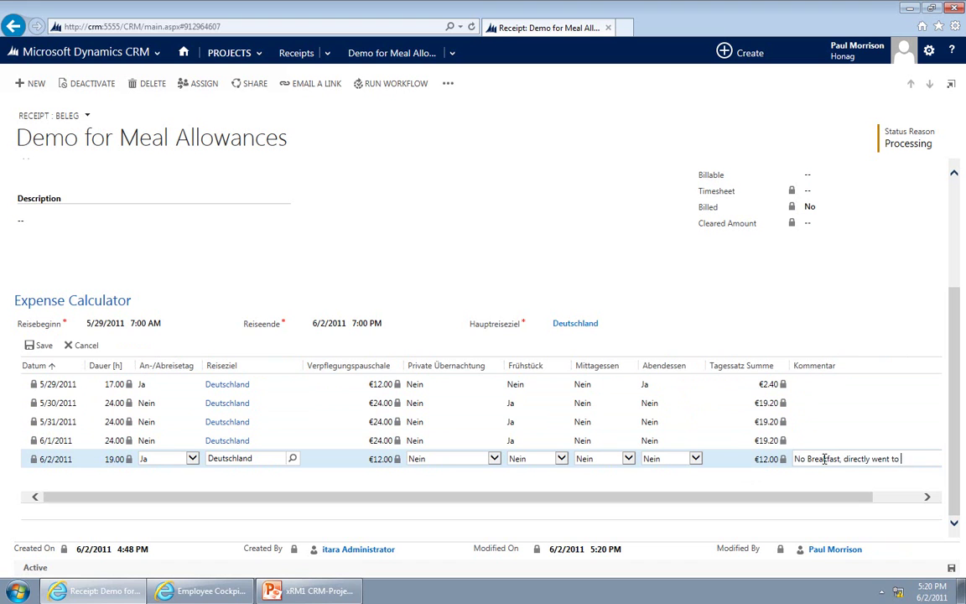
type("tomer")
left_click(37, 344)
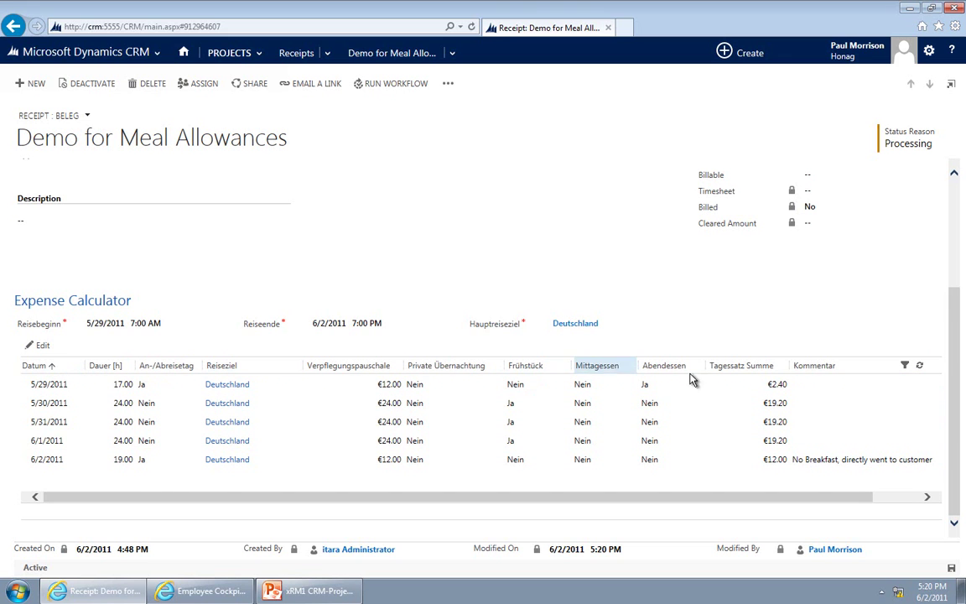
Cancel editing on the 6/2/2011 expense day without changes and return to PowerPoint
left_click(42, 345)
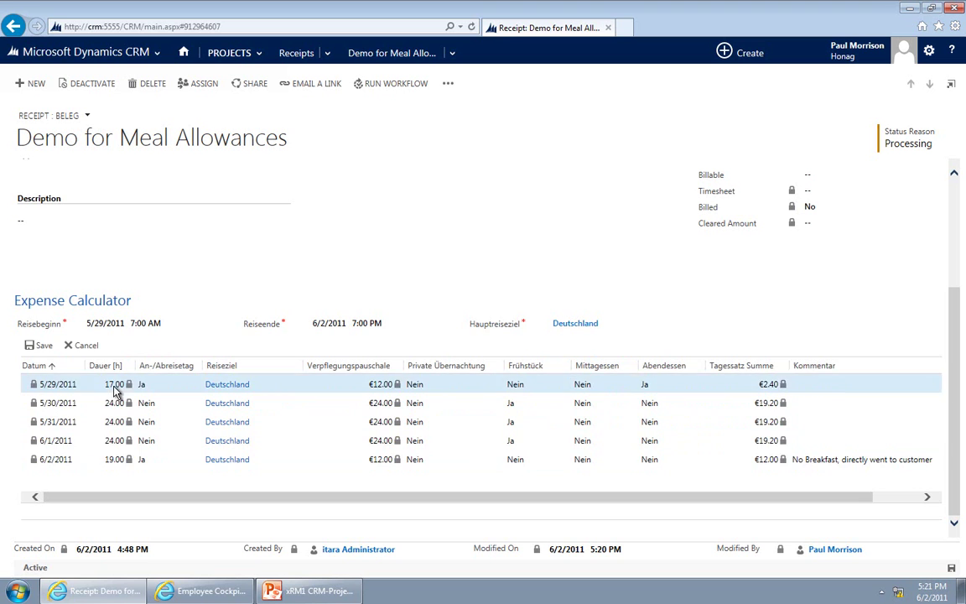
left_click(118, 461)
left_click(80, 349)
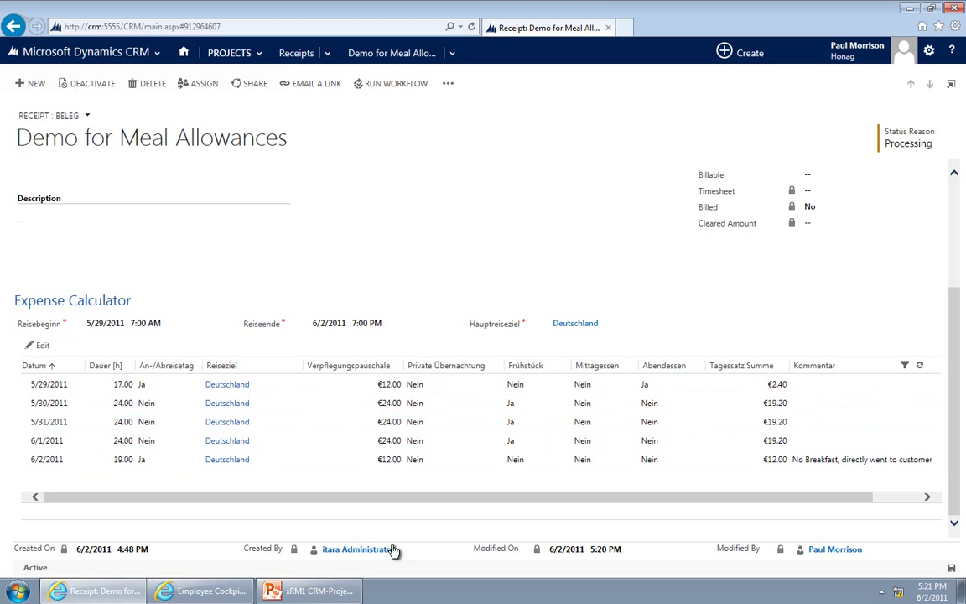
left_click(310, 594)
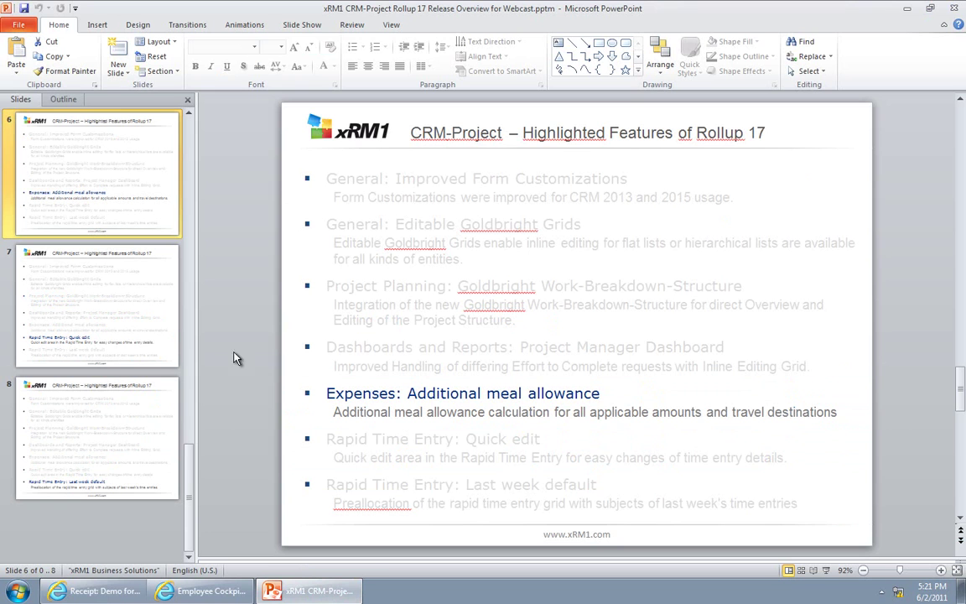
Present through the Rapid Time Entry: Quick edit slide, then bring Employee Cockpit forward
left_click(826, 571)
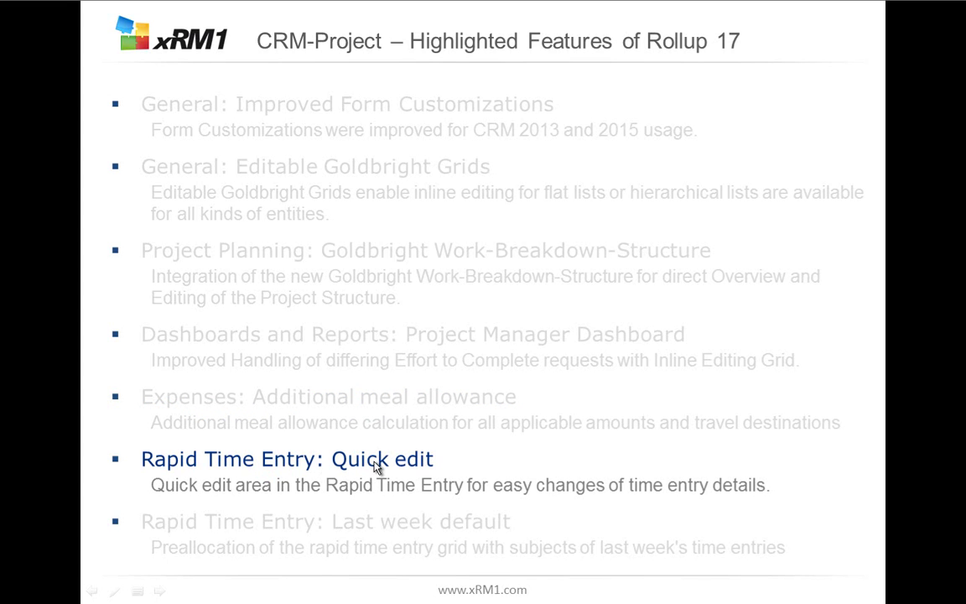
key("Escape")
left_click(195, 590)
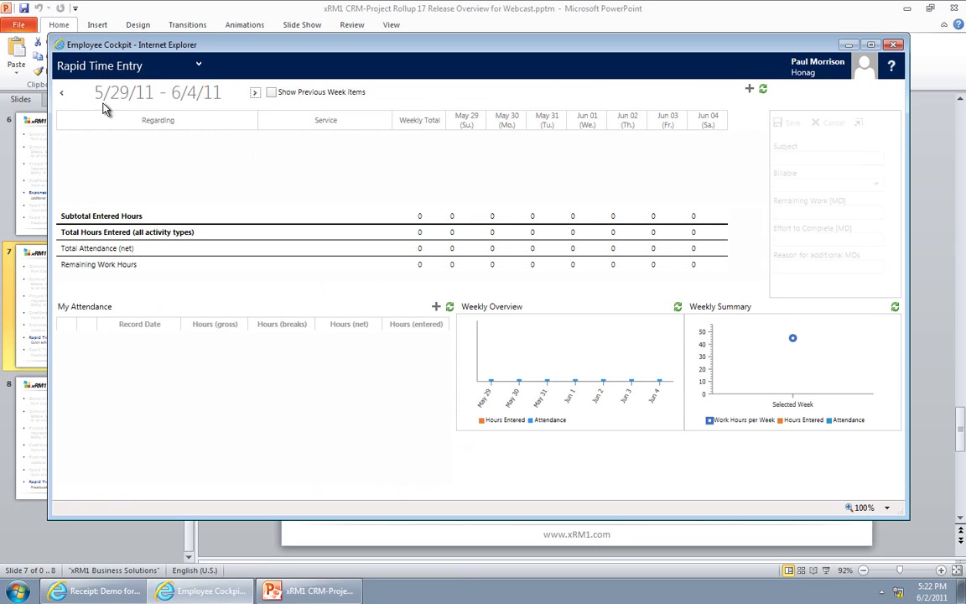
Go back to week 5/22–5/28/11 and select its two May 27 project time-entry rows
left_click(61, 98)
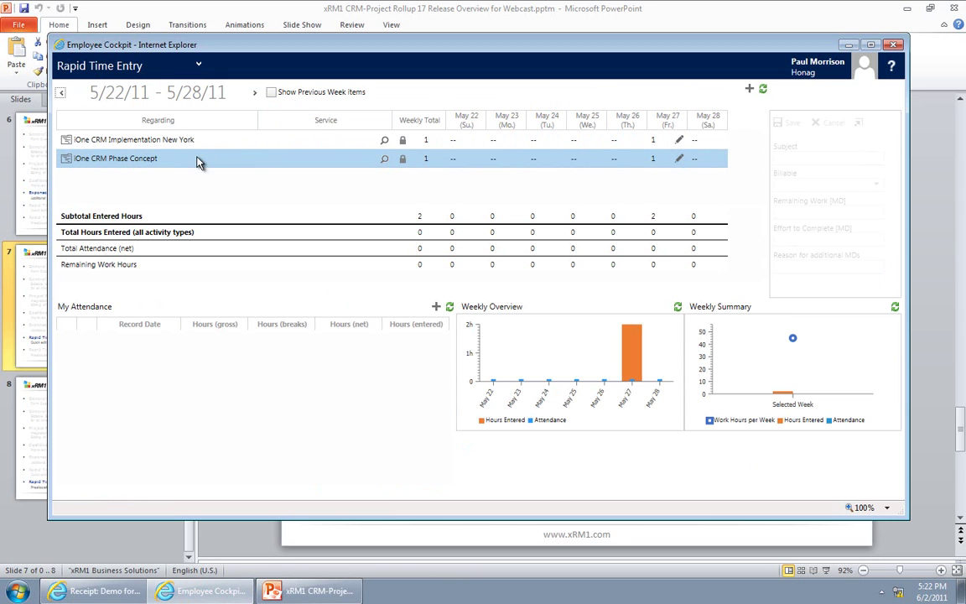
left_click(666, 145, "shift")
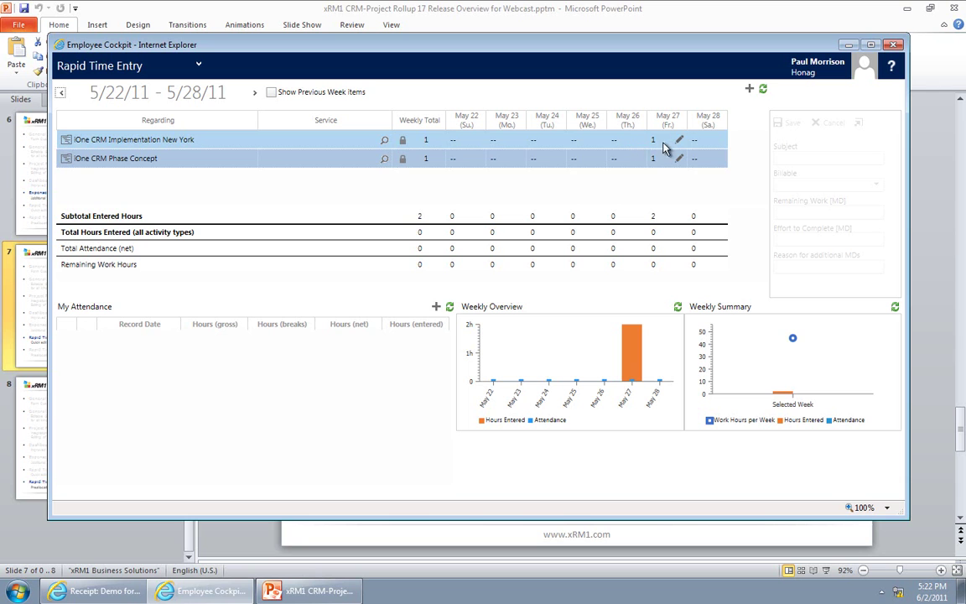
left_click(719, 141, "ctrl")
left_click(713, 141, "ctrl")
Give the May 27 New York entry the reason 'more complicated than thought', set Effort to Complete, and save
left_click(680, 144)
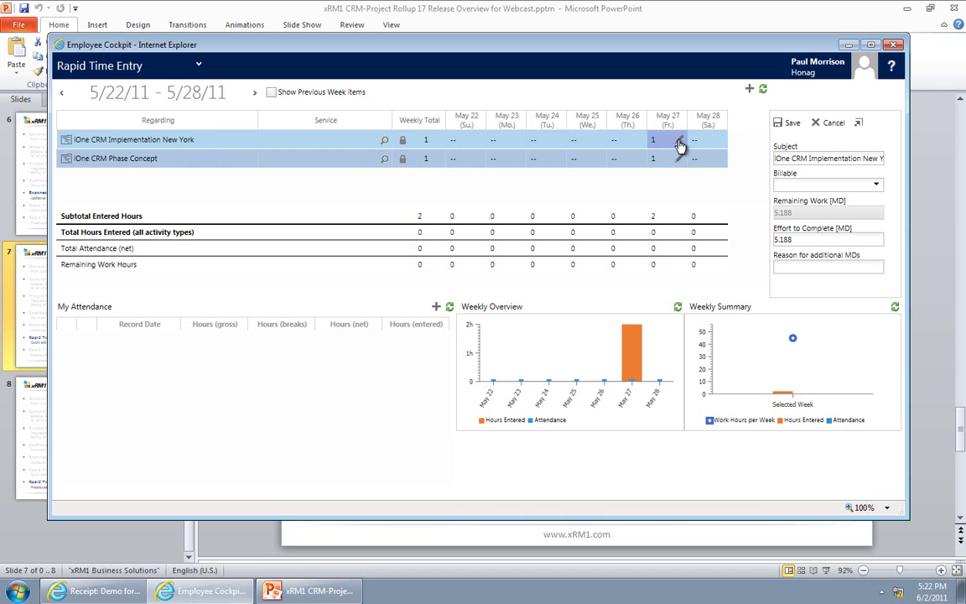
left_click(792, 267)
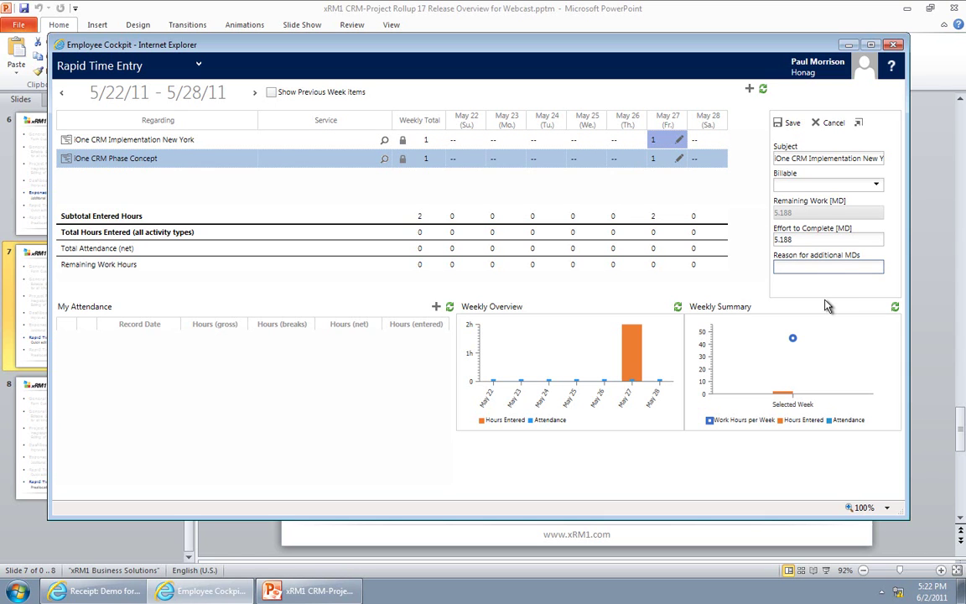
type("c")
type("ore compli")
type("cated than ")
type("thought")
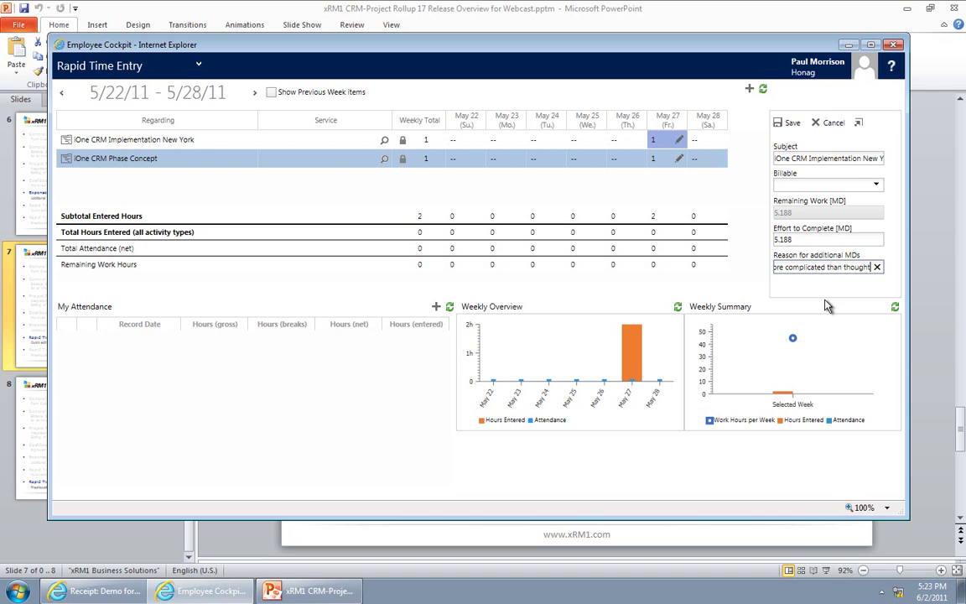
left_click(783, 240)
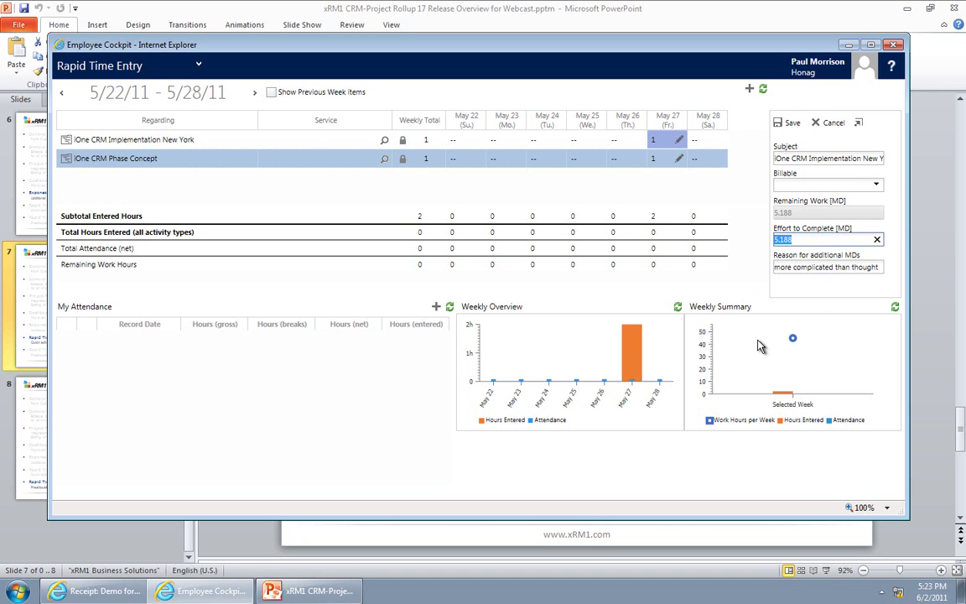
left_click(787, 122)
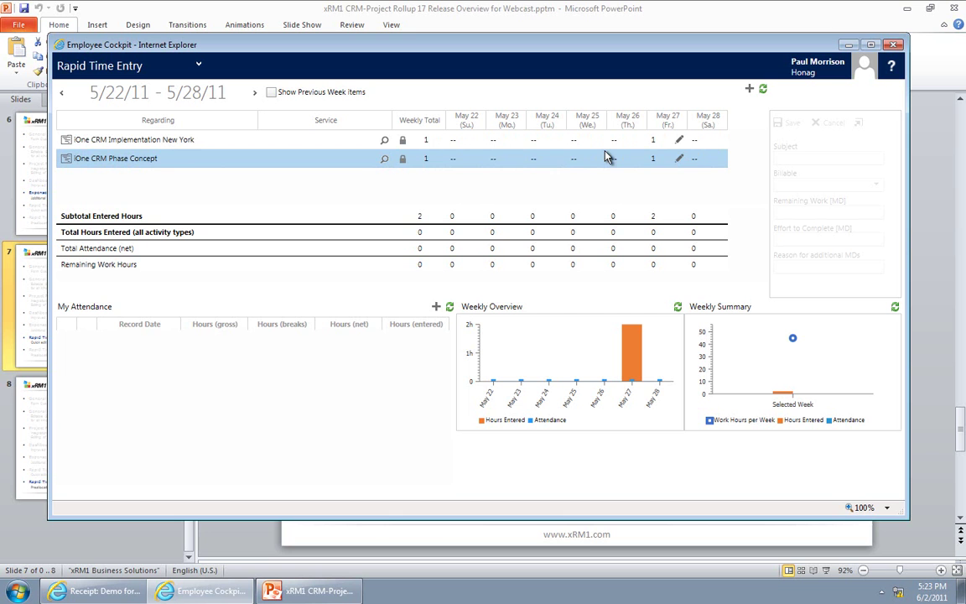
Present PowerPoint slide 8, 'Rapid Time Entry: Last week default', then return to the Employee Cockpit
left_click(304, 593)
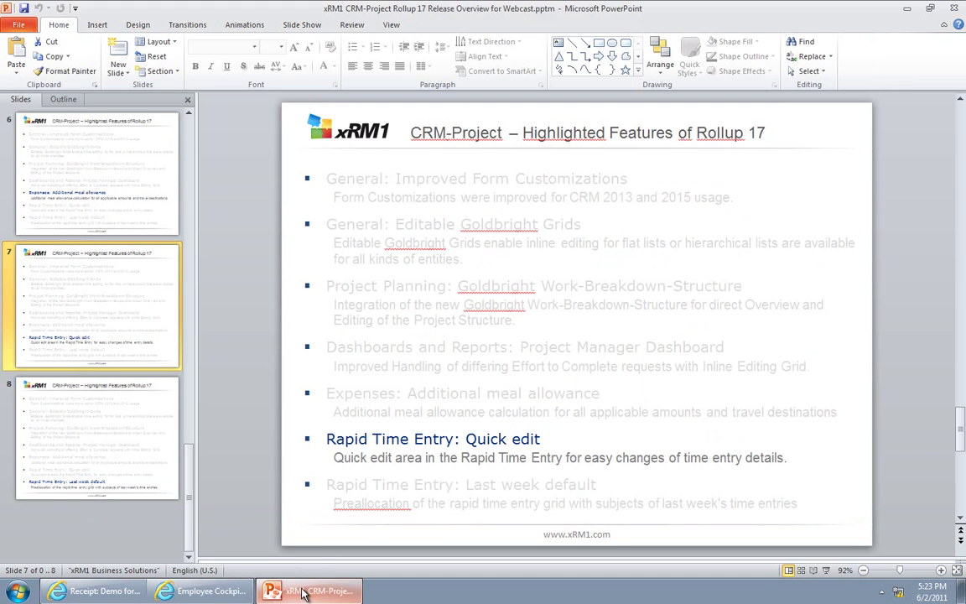
left_click(827, 571)
left_click(587, 448)
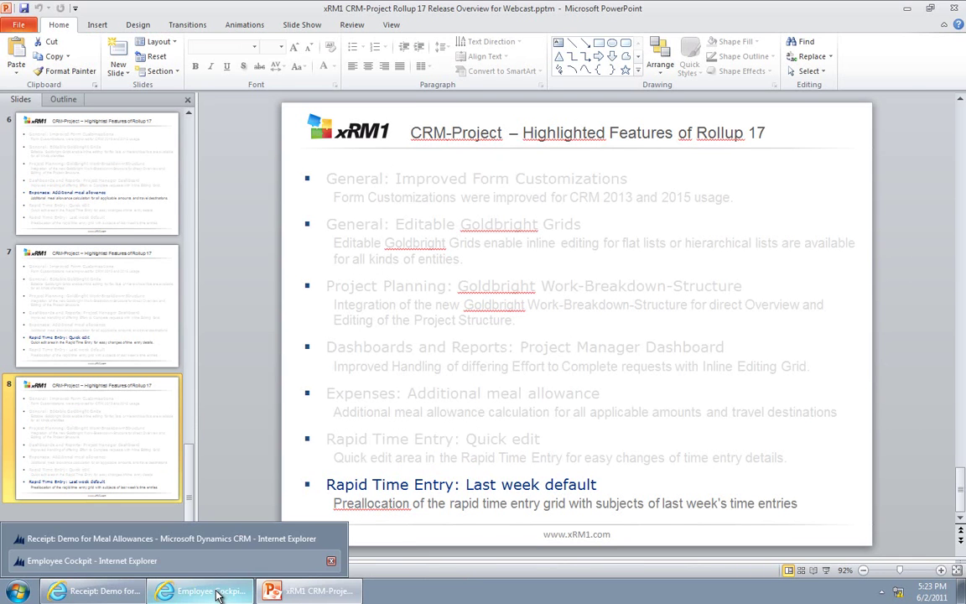
left_click(226, 559)
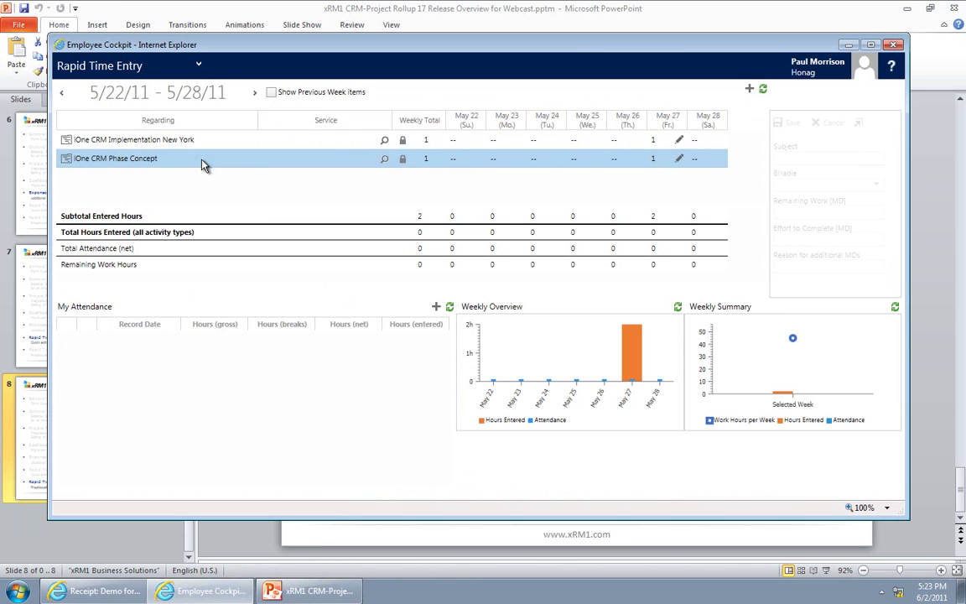
Move to week 5/29–6/4/11 and enable Show Previous Week Items to carry over both projects
left_click(254, 92)
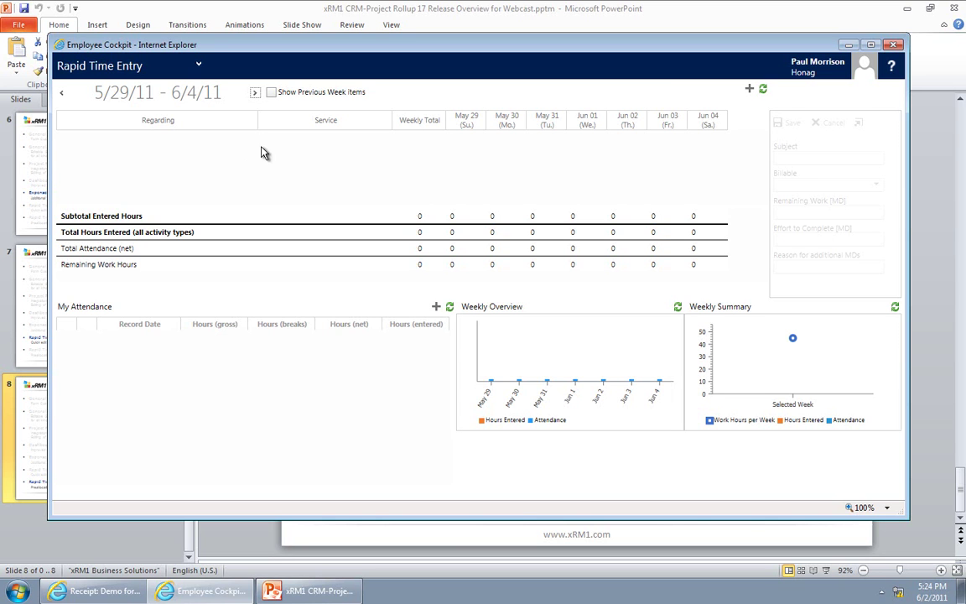
left_click(271, 94)
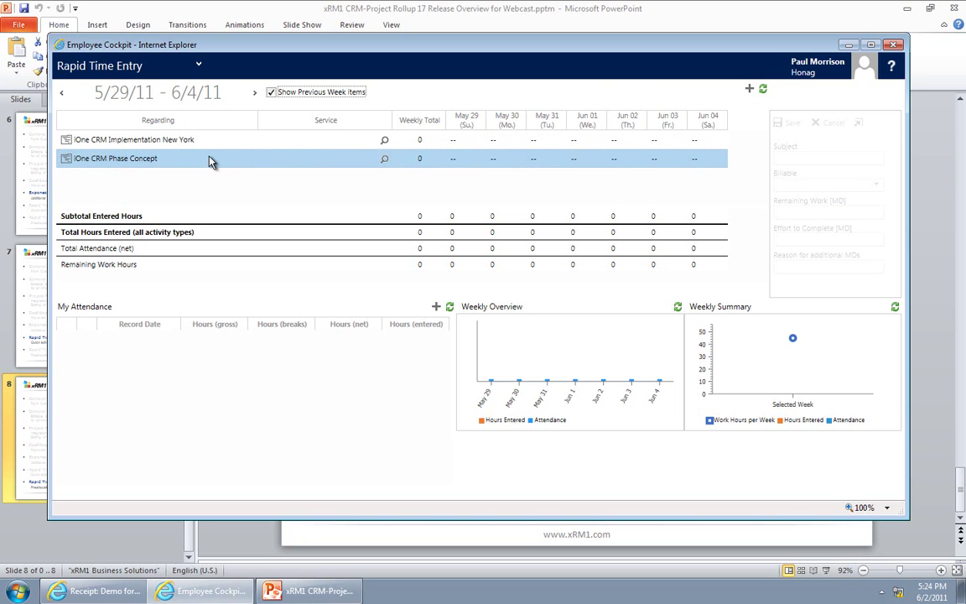
Switch to PowerPoint and select the title slide 'CRM-Project Rollup 17 Feature Highlights'
left_click(295, 592)
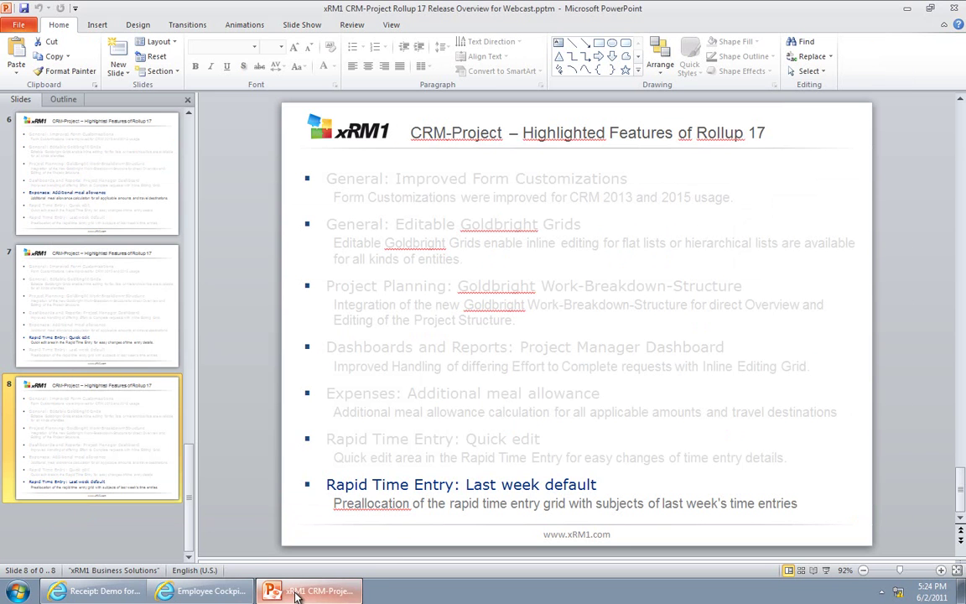
scroll(118, 302, "up", 10)
left_click(98, 195)
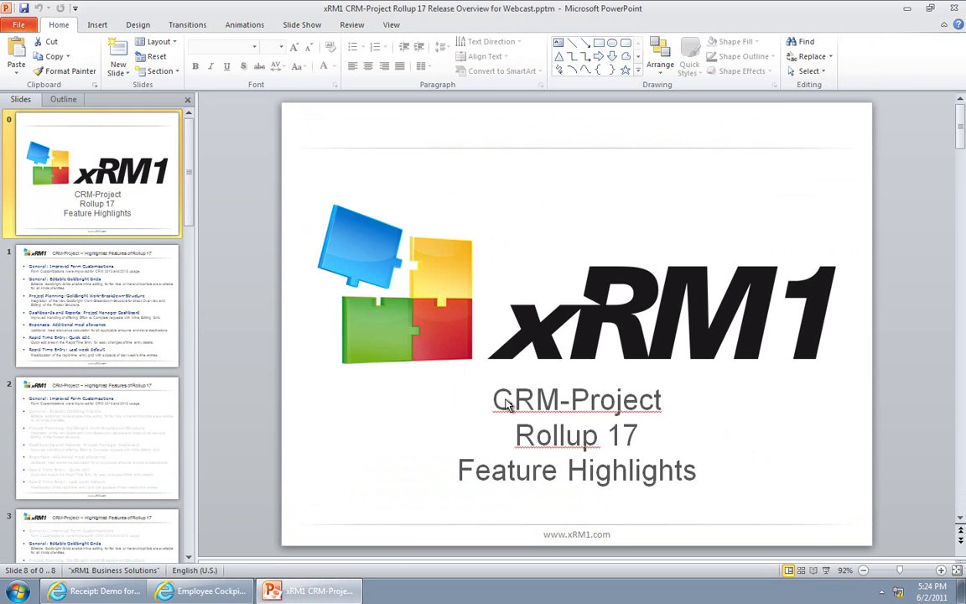